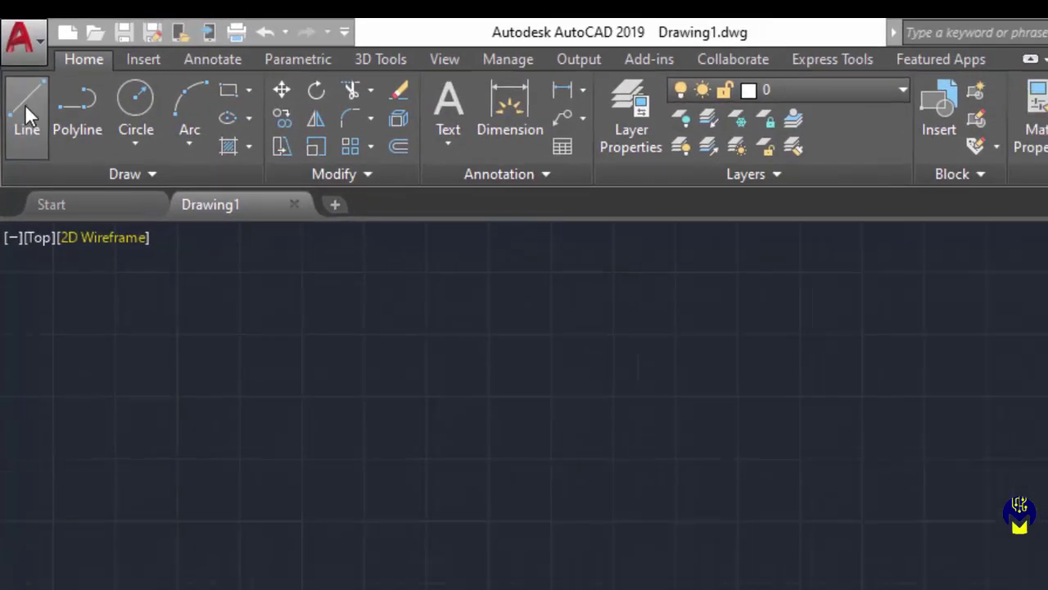
- Start a line at a point in the upper left and turn on Ortho mode
click(18, 77)
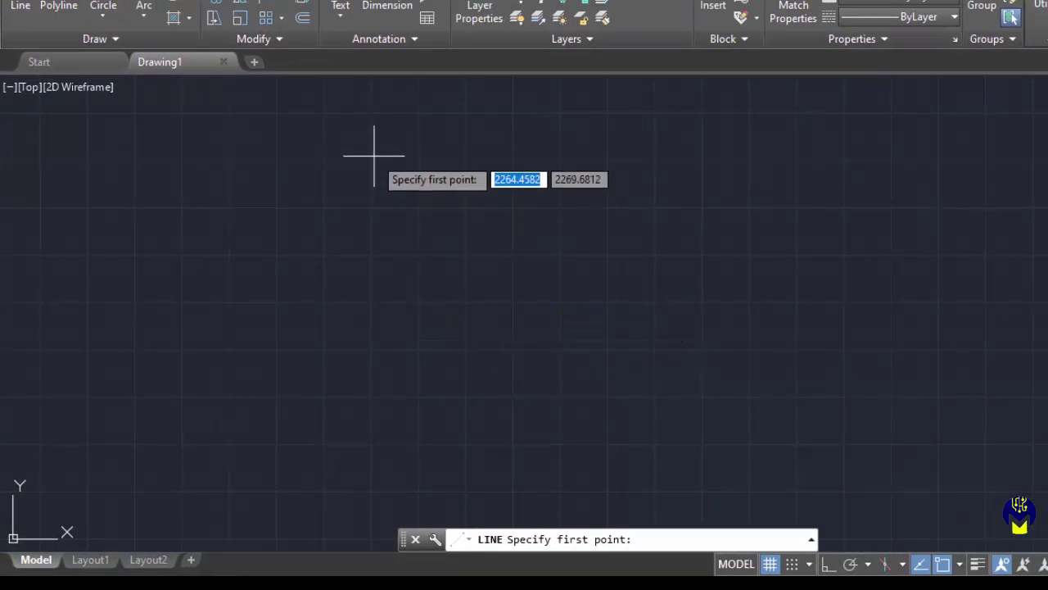
click(375, 165)
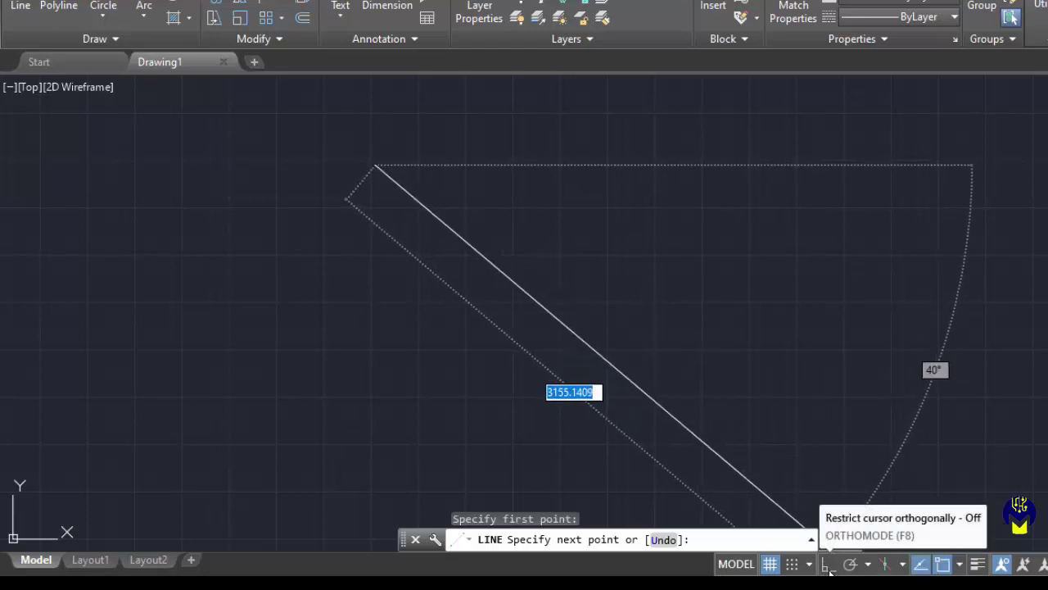
key(F8)
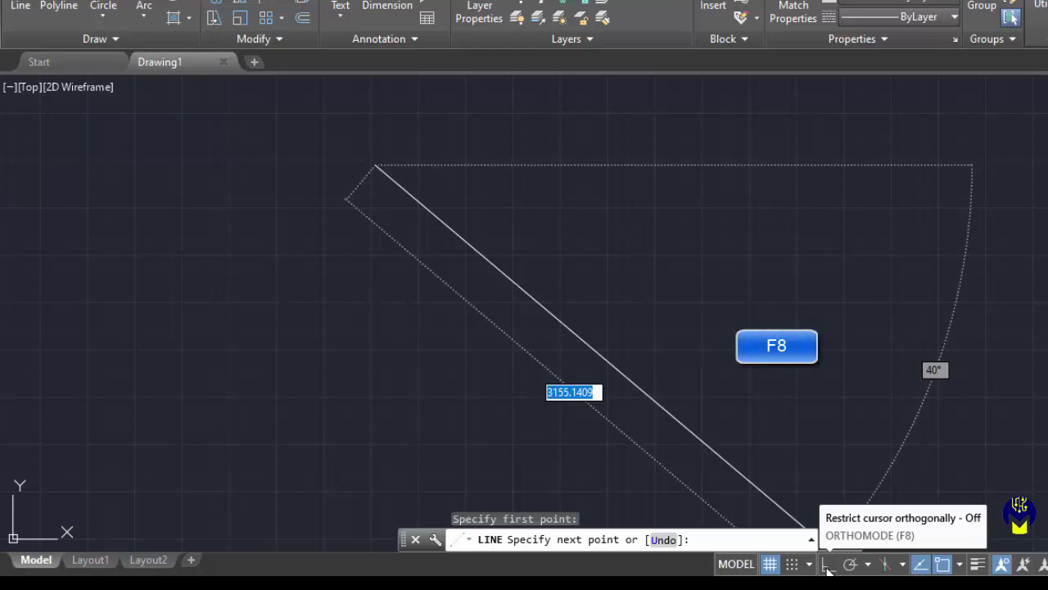
click(827, 565)
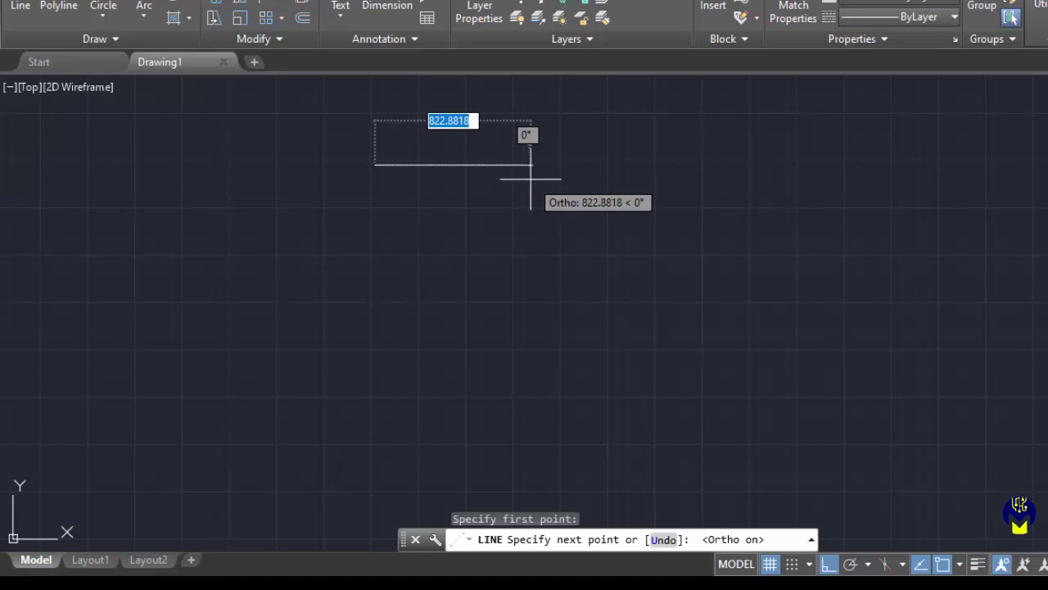
- Draw three 200-unit segments going right, then down, then right
text(200)
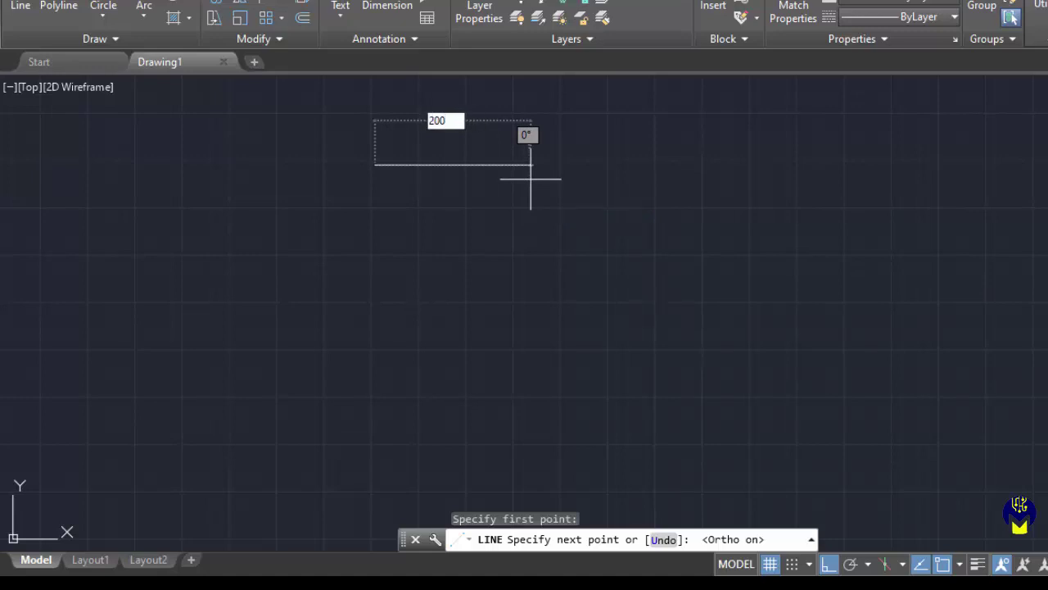
key(Return)
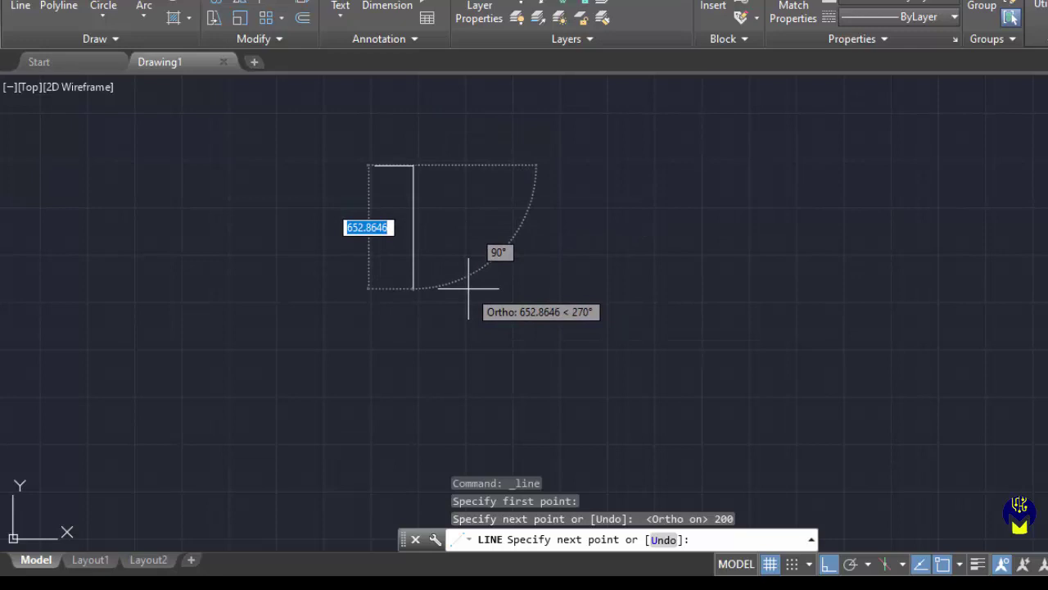
text(200)
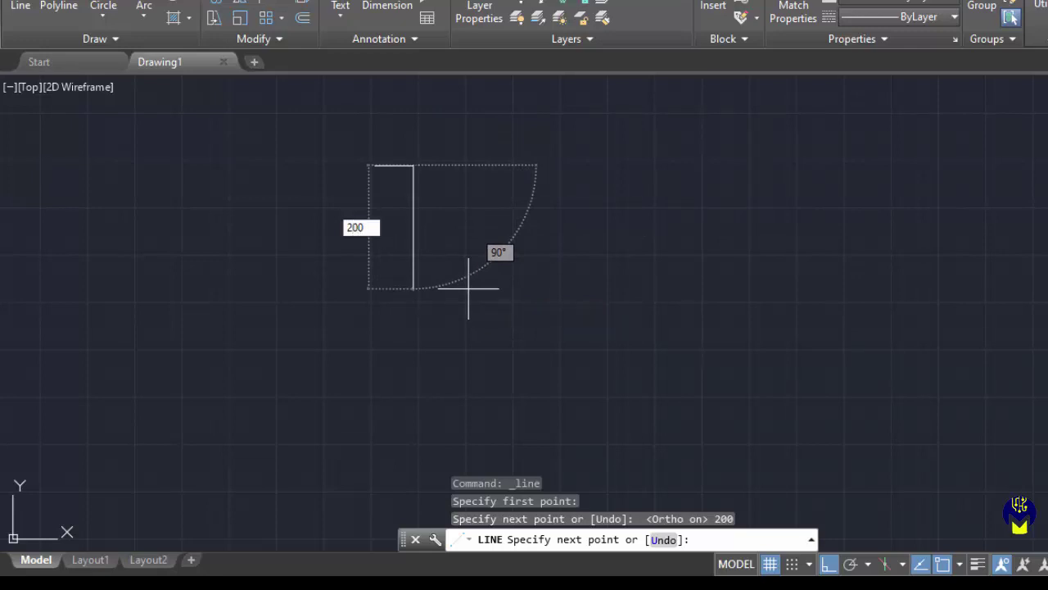
key(Return)
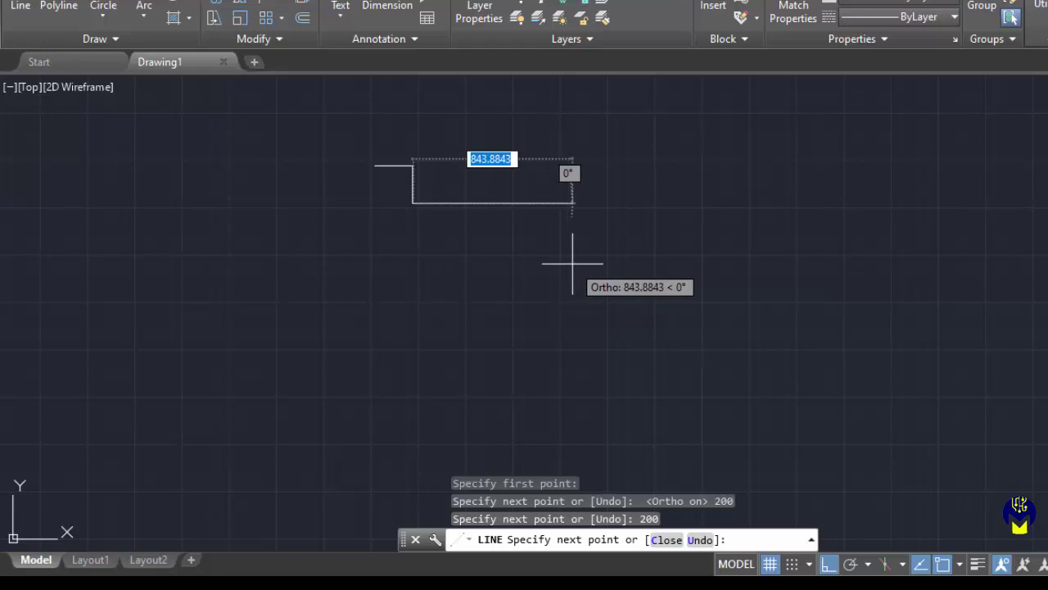
text(200)
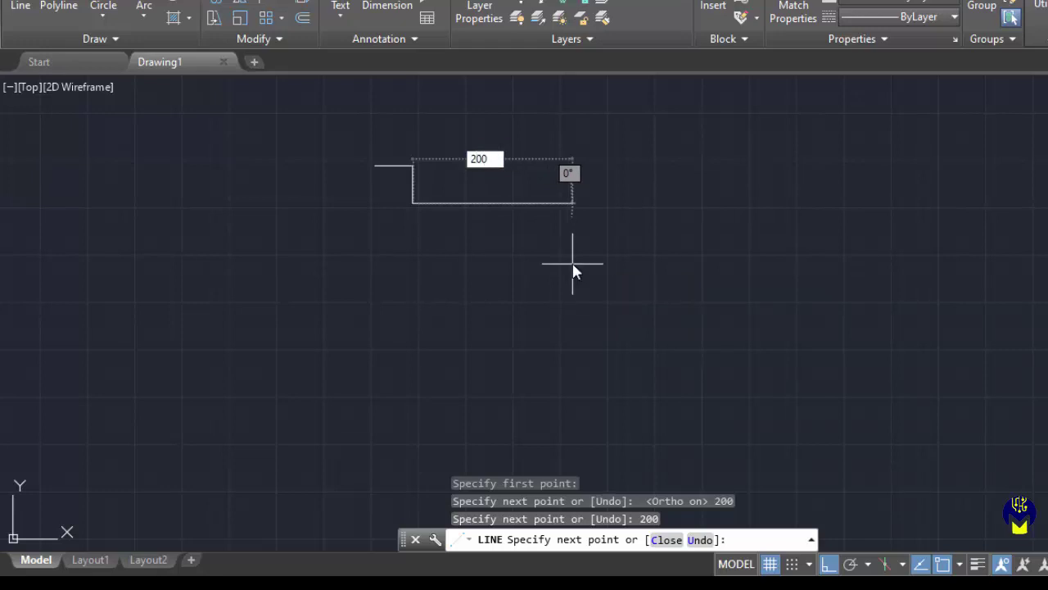
key(Return)
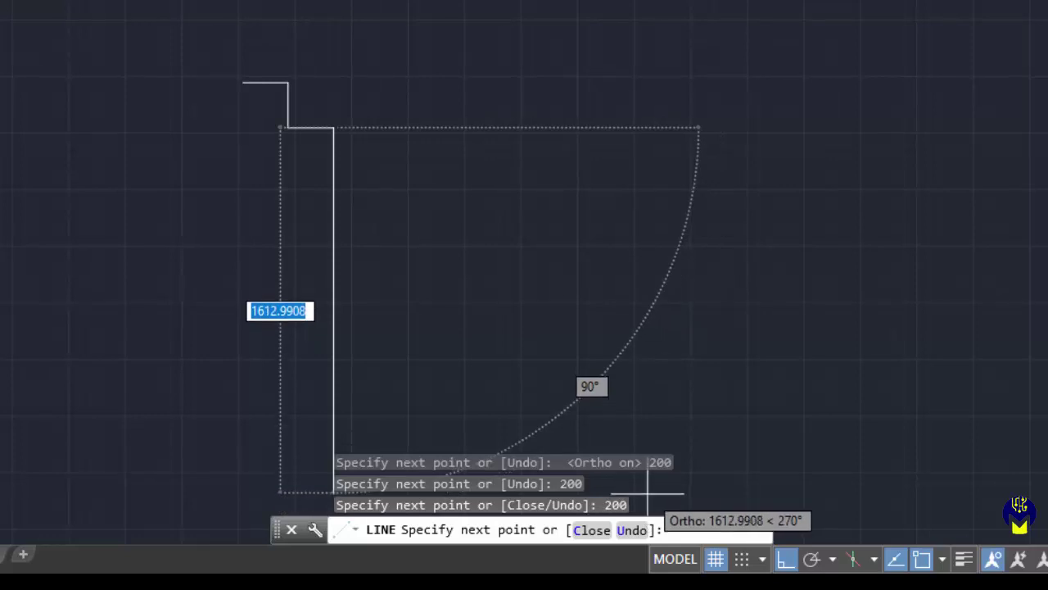
- Undo the three 200-unit line segments
click(633, 530)
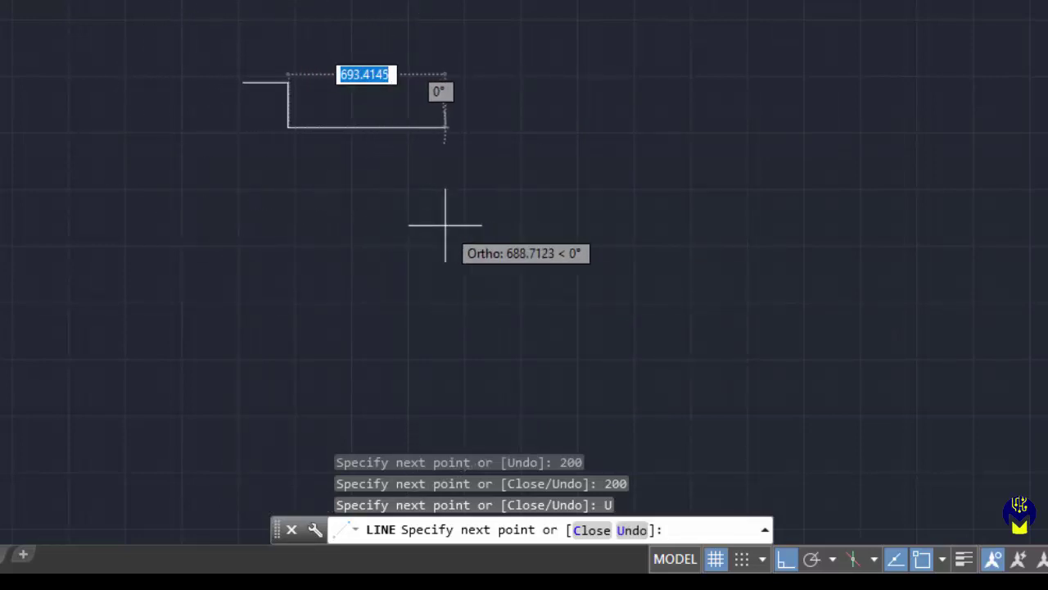
click(636, 531)
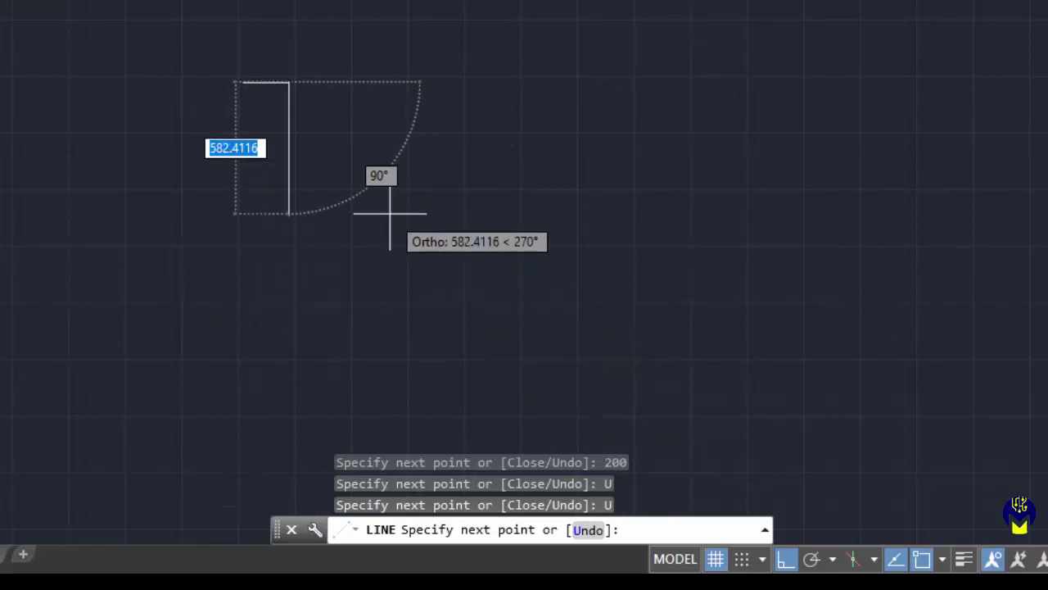
key(ctrl+z)
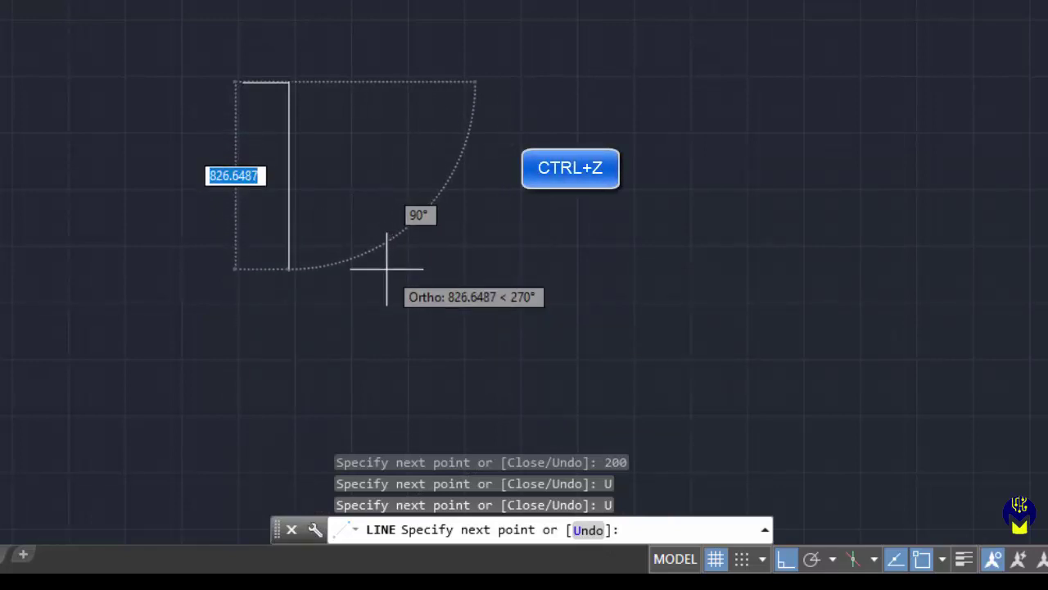
key(ctrl+z)
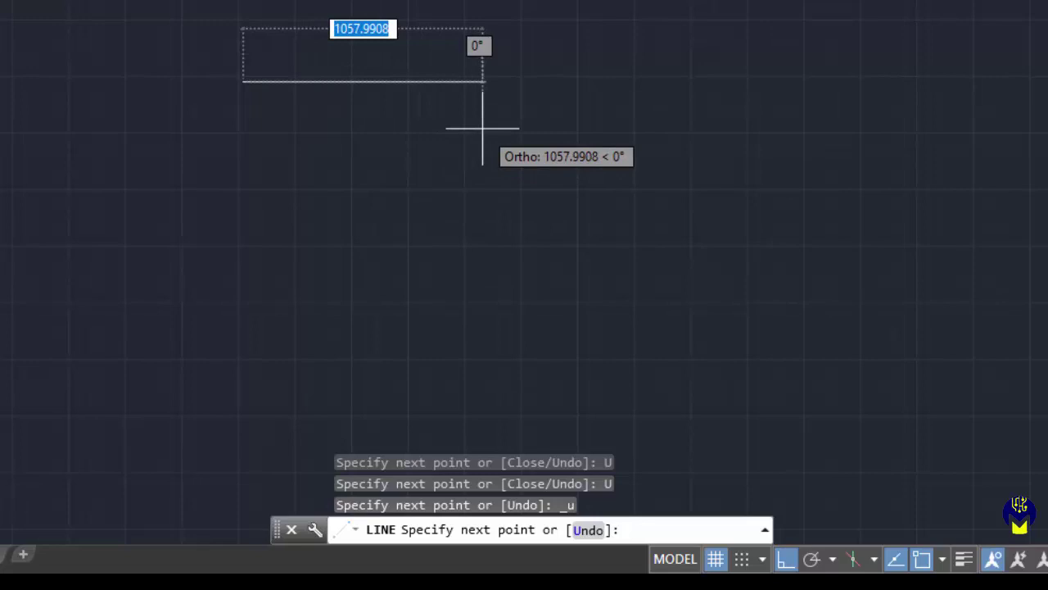
- Draw a 150-unit segment to the right, then a 150-unit segment downward
text(150)
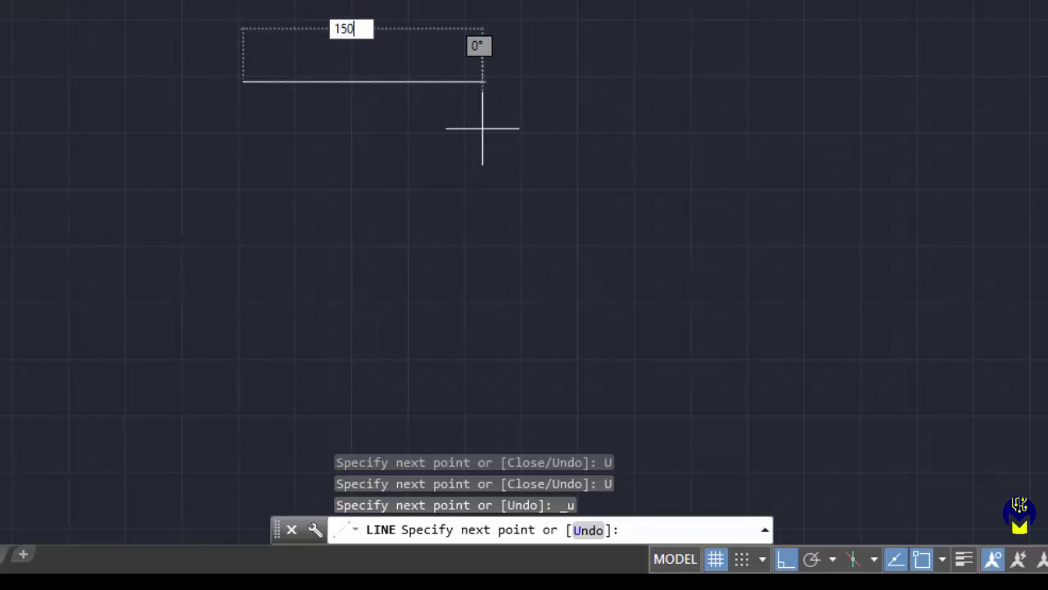
key(Return)
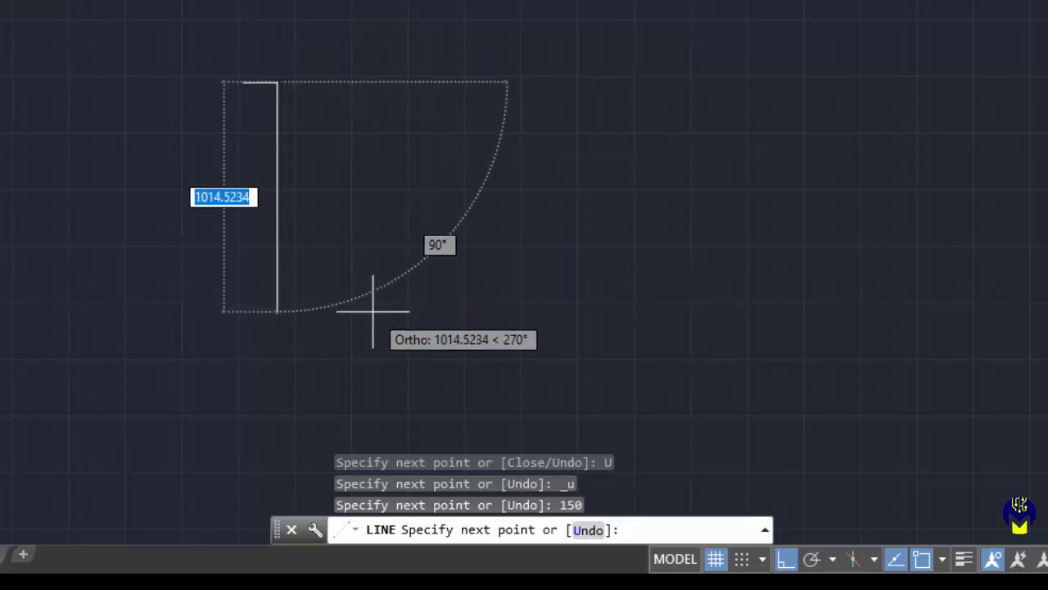
text(150)
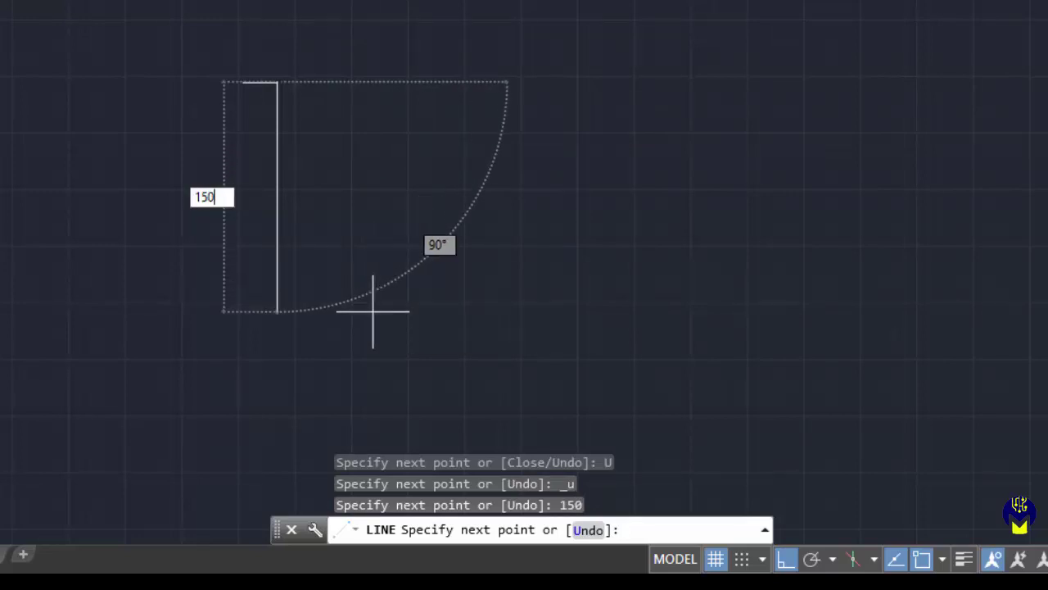
key(Return)
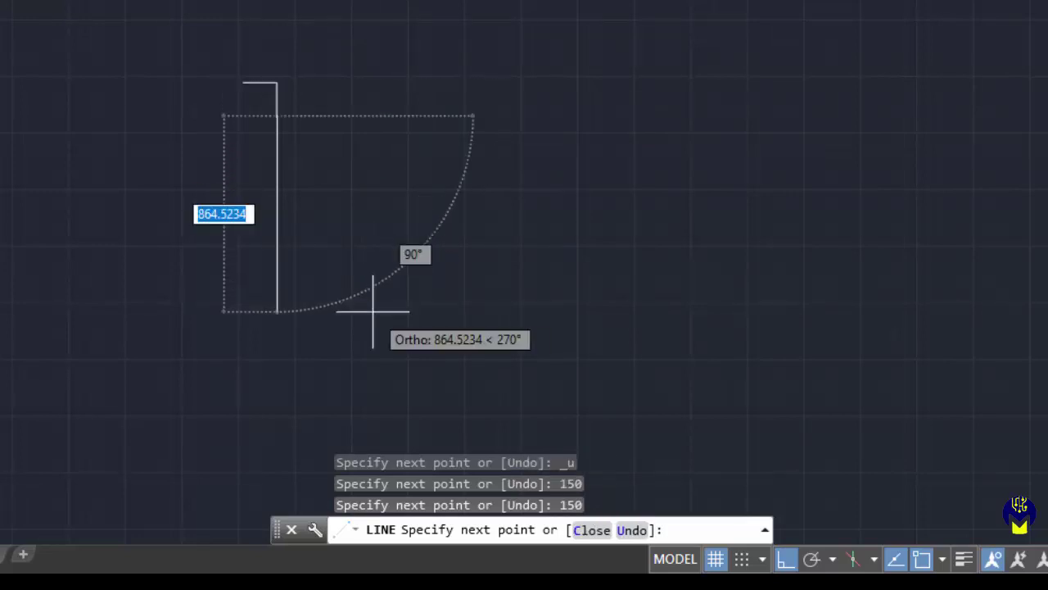
- Close the shape with a diagonal back to the start point, forming a right triangle
click(591, 531)
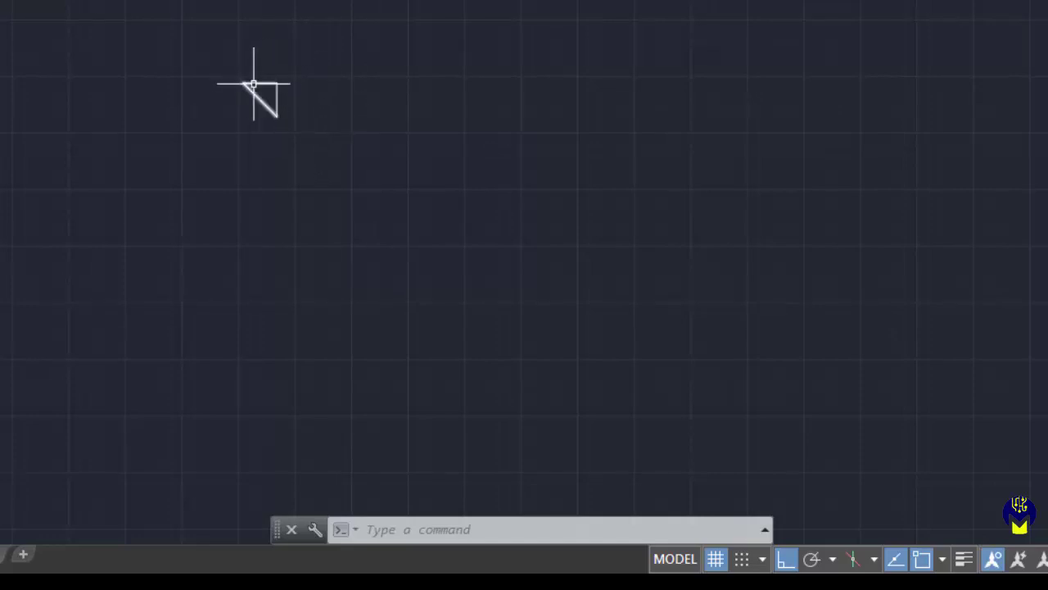
scroll(261, 85, up, 2)
scroll(261, 85, up, 3)
scroll(255, 91, up, 2)
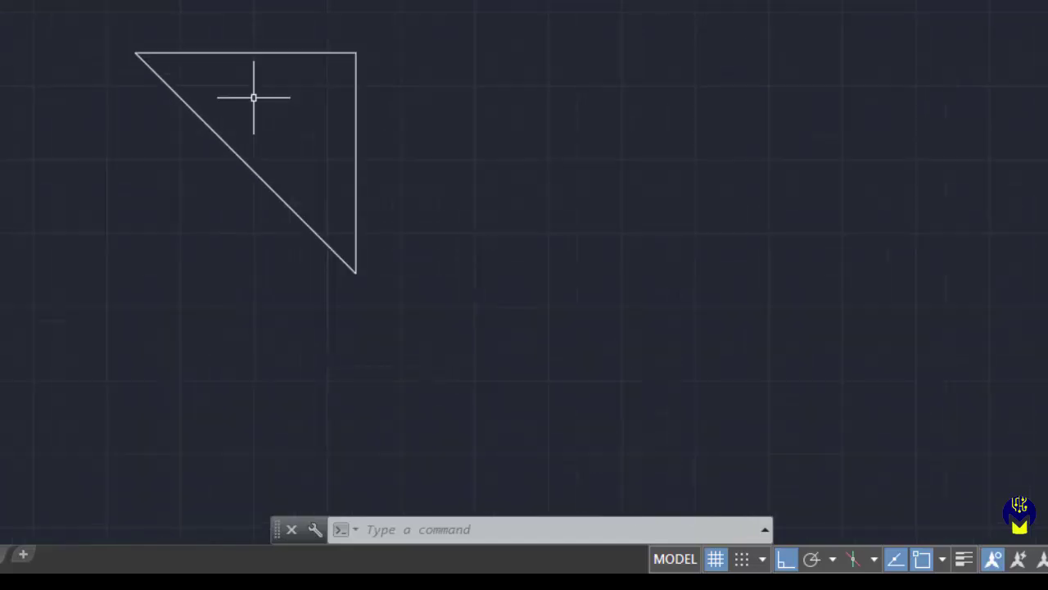
scroll(253, 98, down, 3)
scroll(252, 105, down, 1)
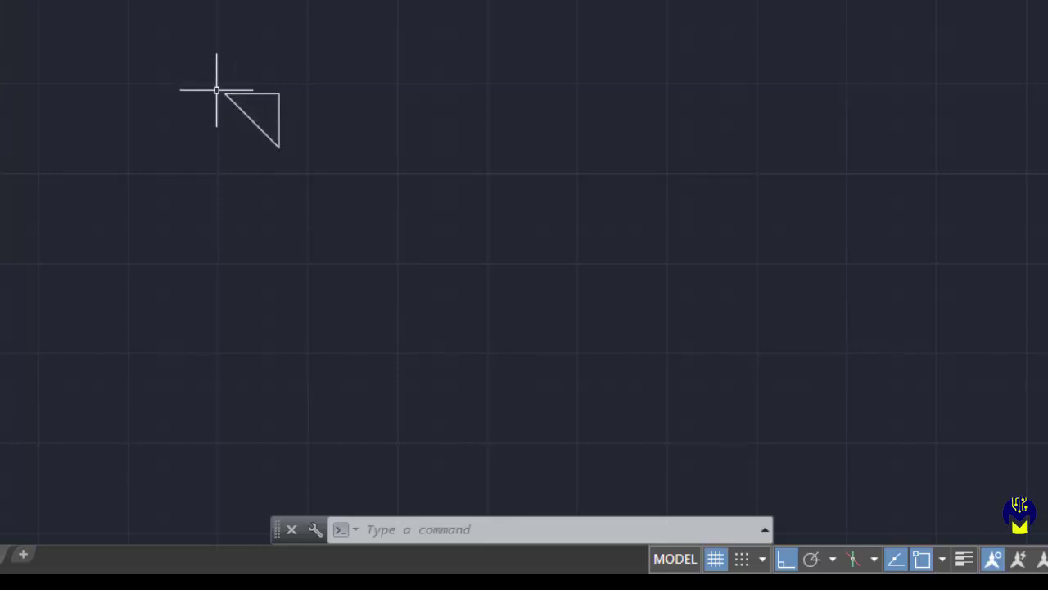
scroll(225, 93, up, 2)
scroll(226, 94, up, 2)
scroll(222, 92, up, 4)
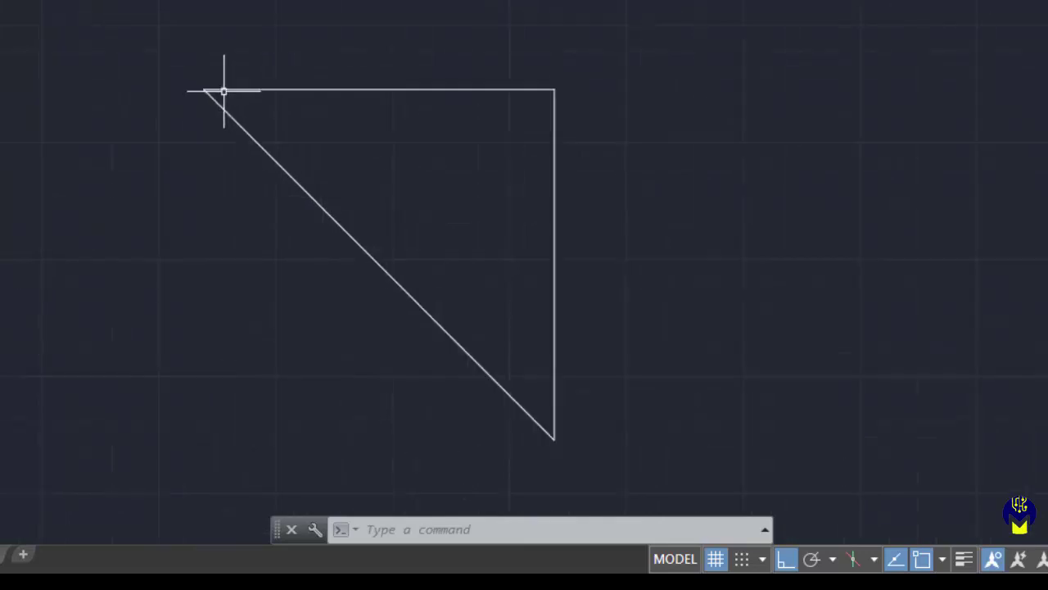
scroll(218, 91, up, 2)
scroll(216, 94, down, 2)
scroll(214, 98, down, 4)
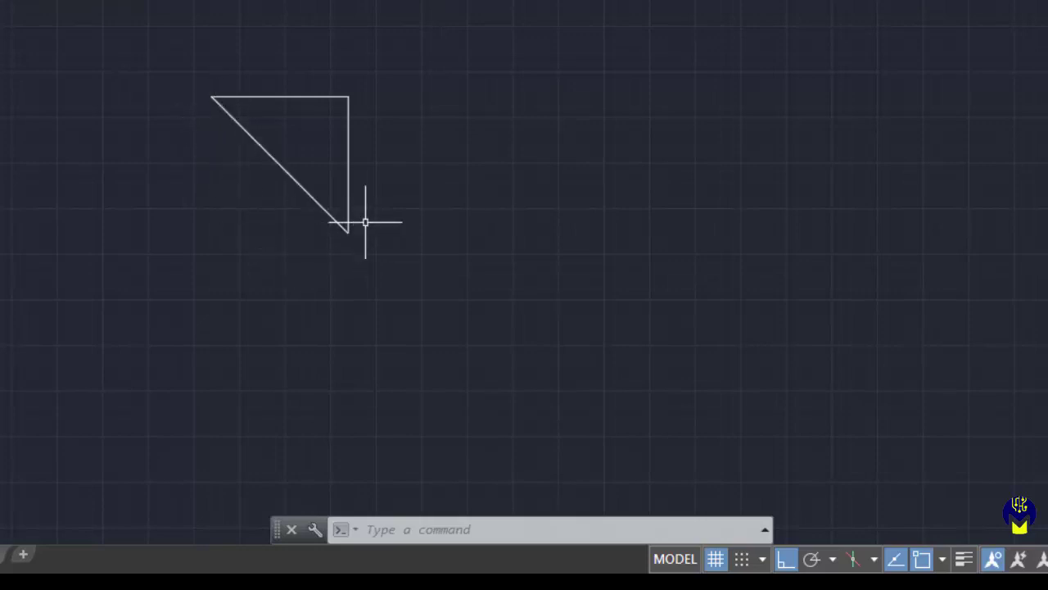
scroll(355, 222, up, 1)
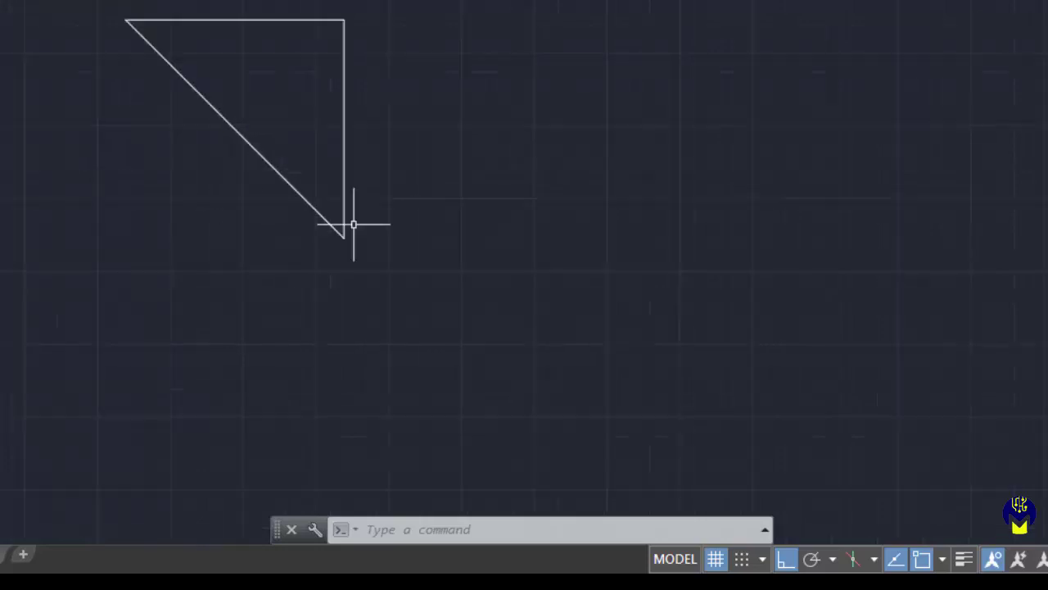
scroll(351, 225, up, 2)
scroll(338, 223, up, 1)
scroll(338, 223, down, 5)
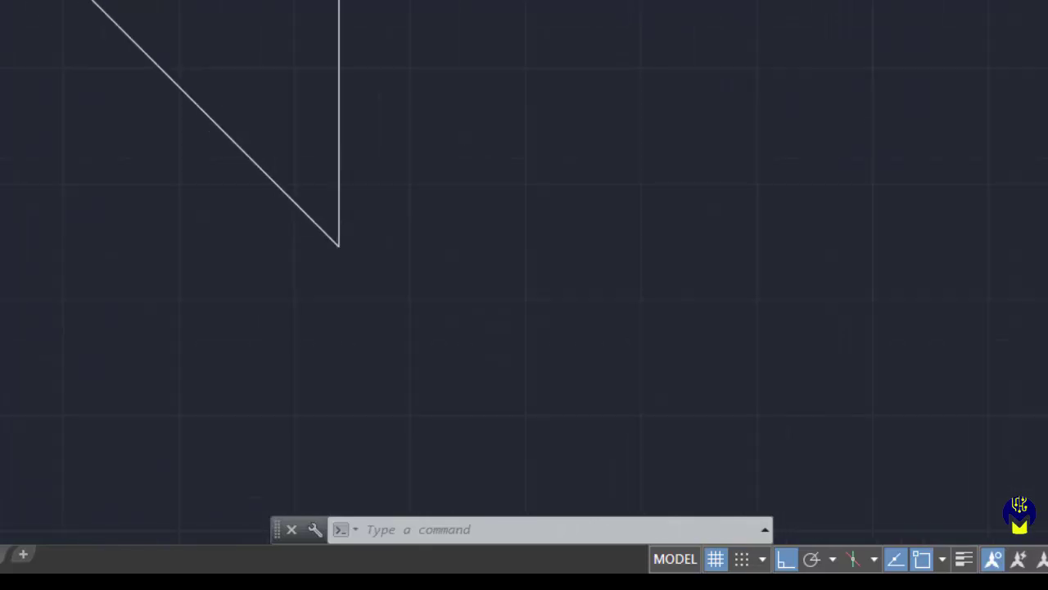
scroll(338, 226, down, 2)
scroll(330, 87, up, 3)
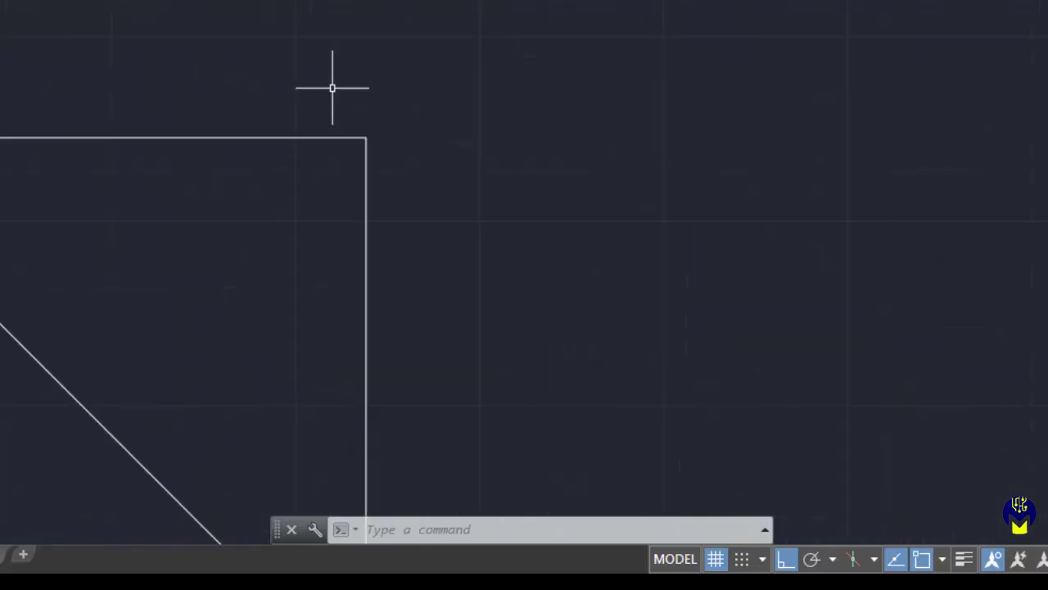
scroll(352, 107, up, 2)
scroll(361, 129, down, 2)
scroll(361, 130, down, 3)
scroll(358, 135, down, 2)
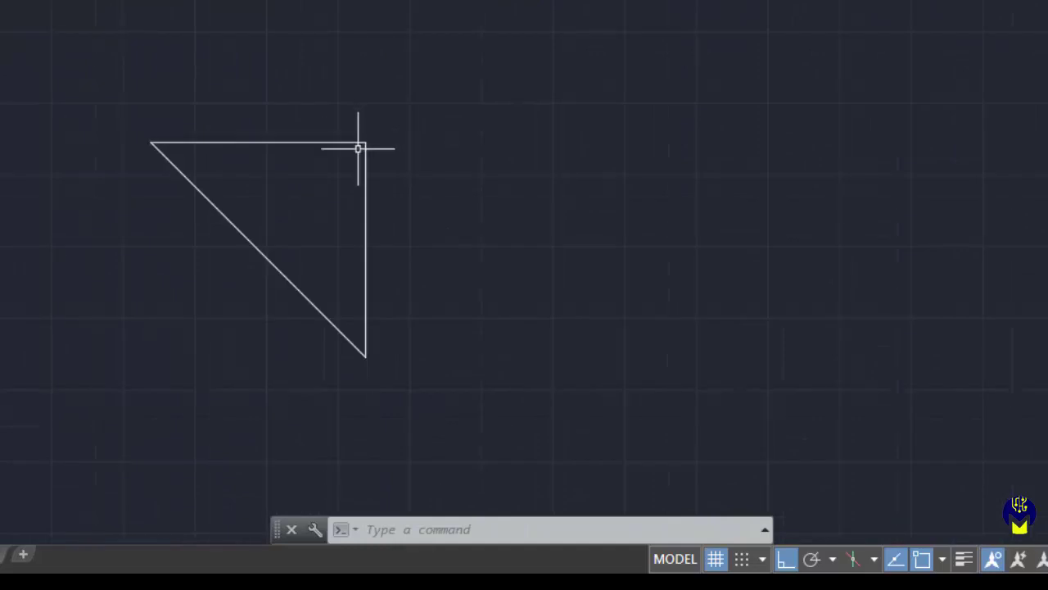
- Zoom to extents and pan so the whole triangle sits centred in view
middle_drag(325, 182, 546, 169)
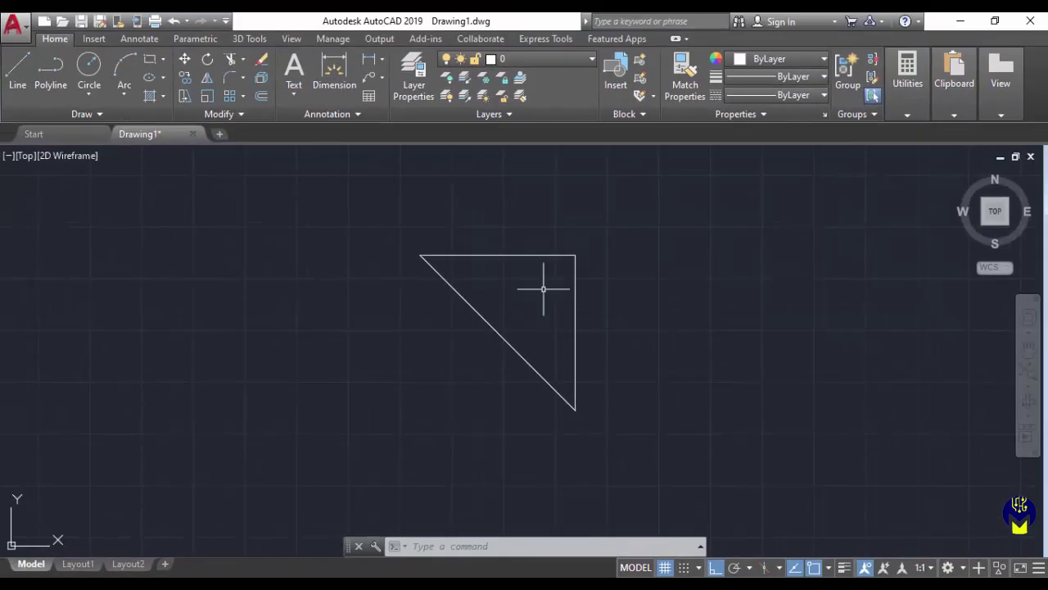
middle_click(543, 289)
middle_click(543, 289)
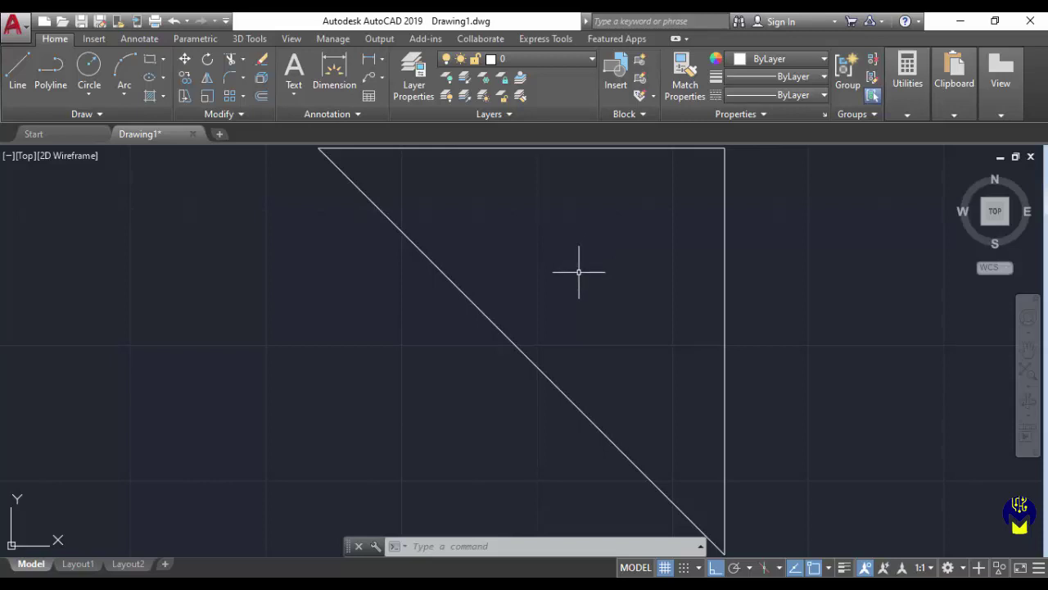
scroll(579, 276, down, 2)
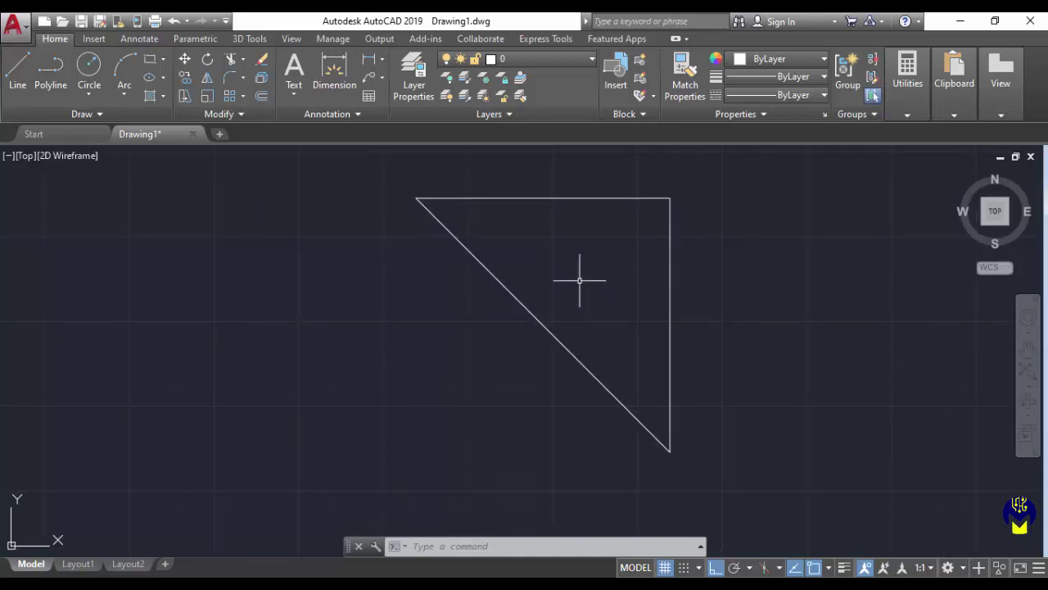
middle_drag(580, 267, 539, 296)
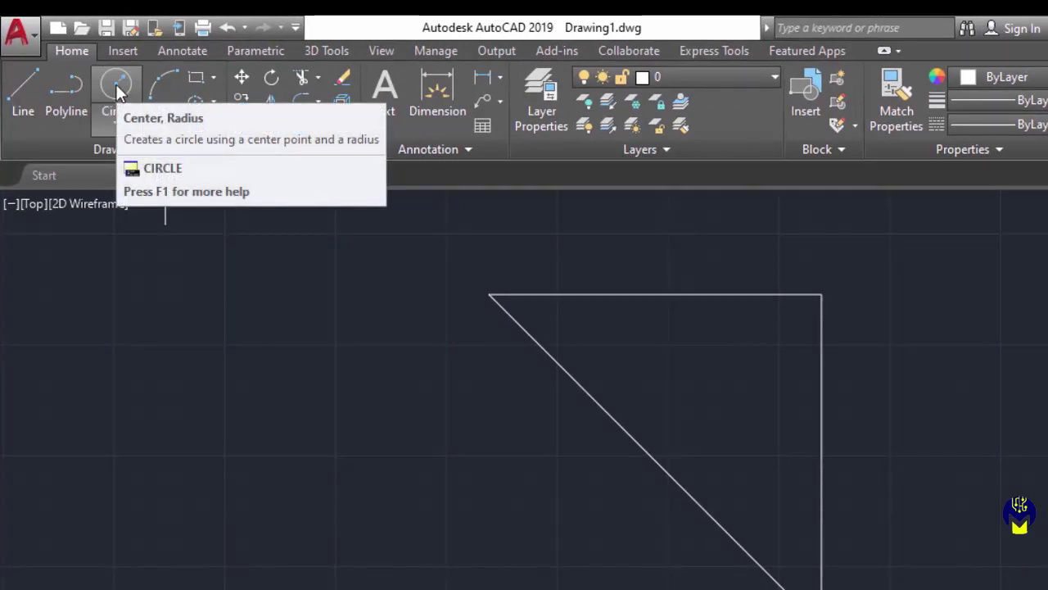
- Draw a radius-25 circle centred on the triangle's top-left corner
click(117, 88)
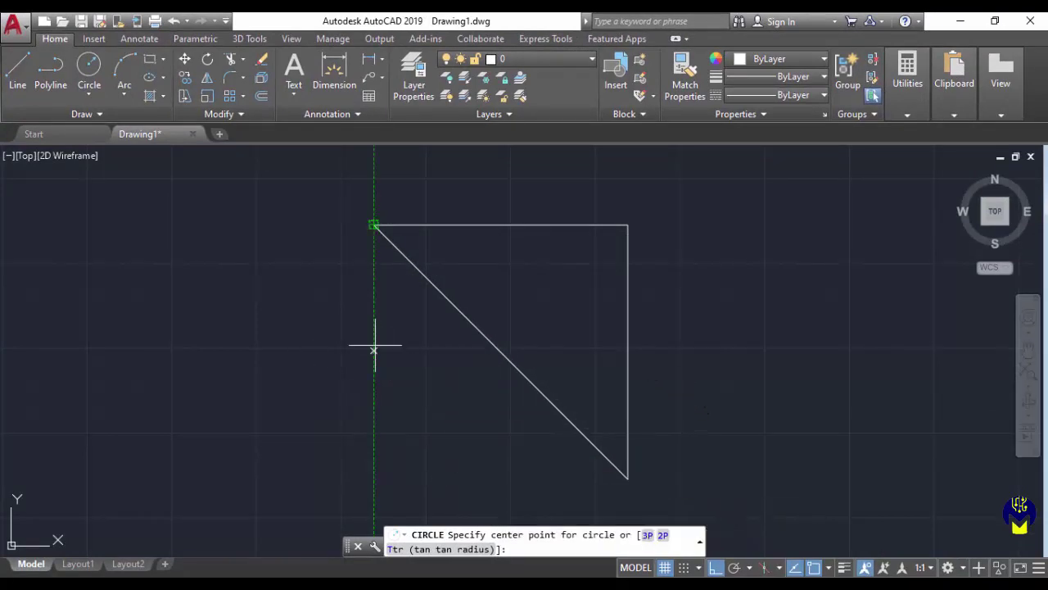
click(374, 225)
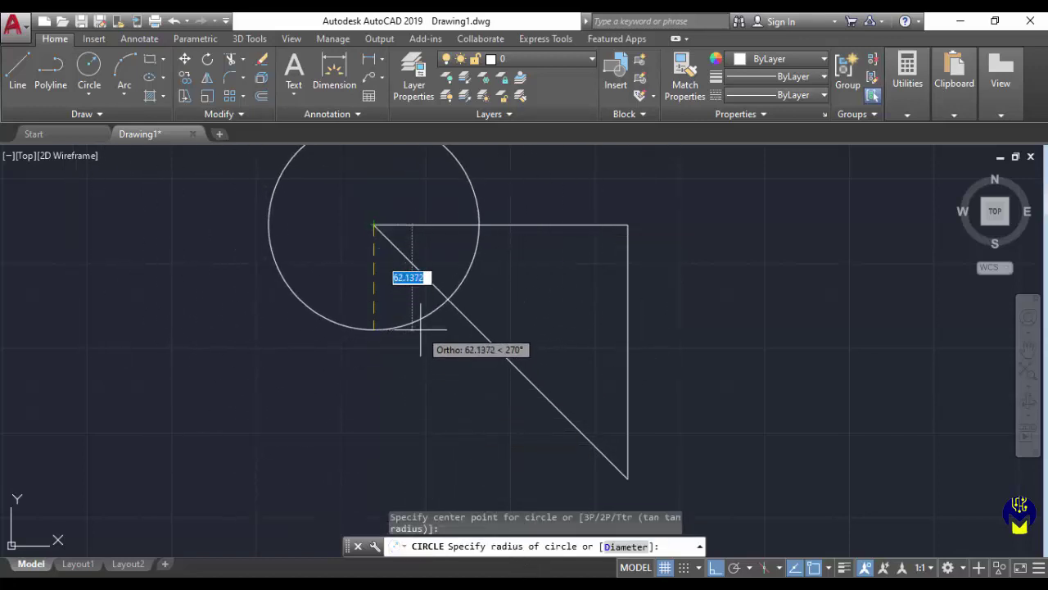
text(25)
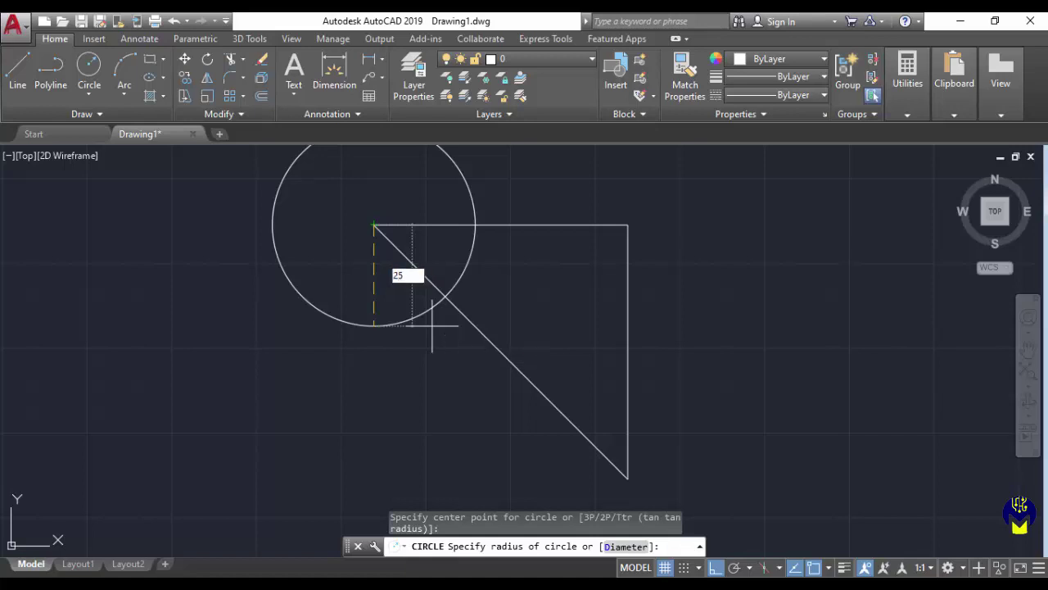
key(Return)
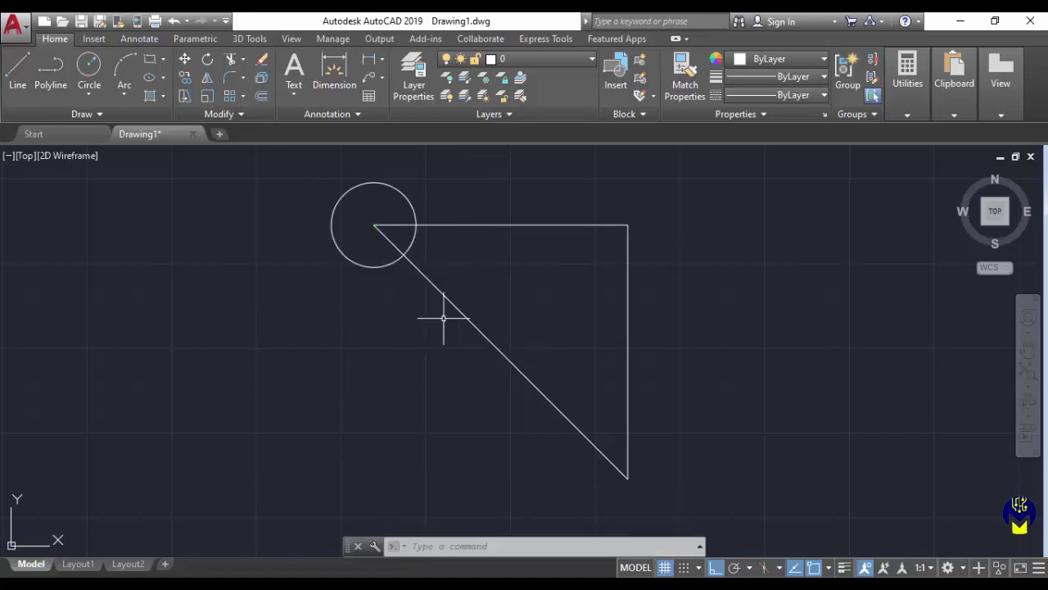
key(Return)
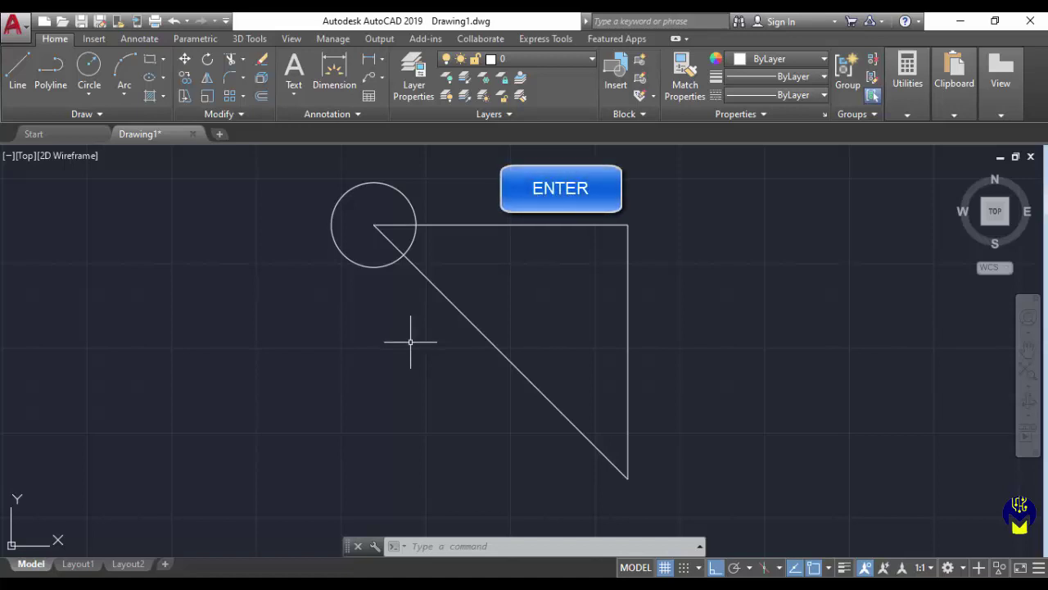
key(space)
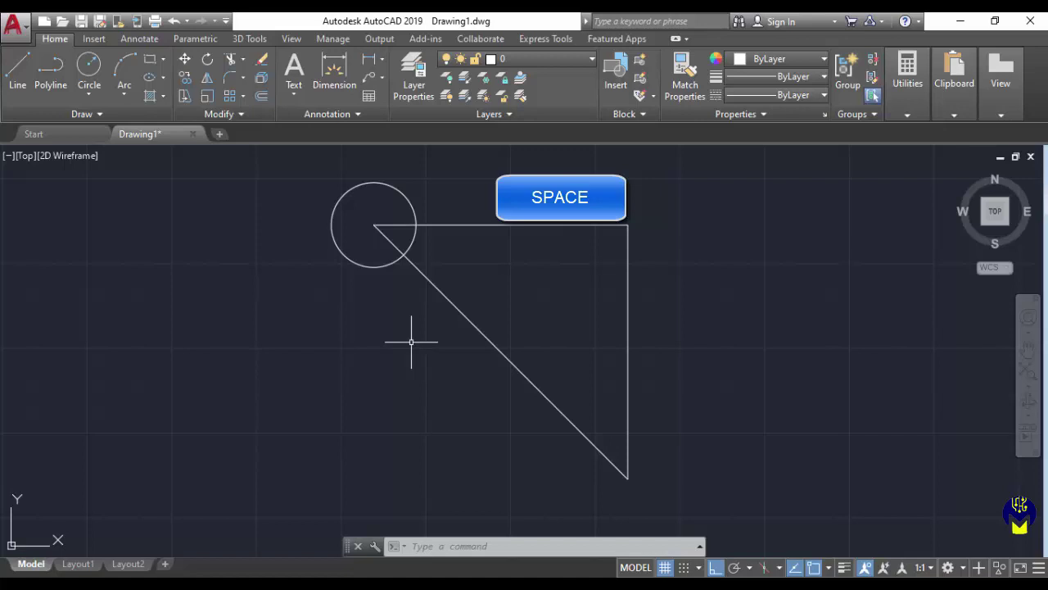
key(space)
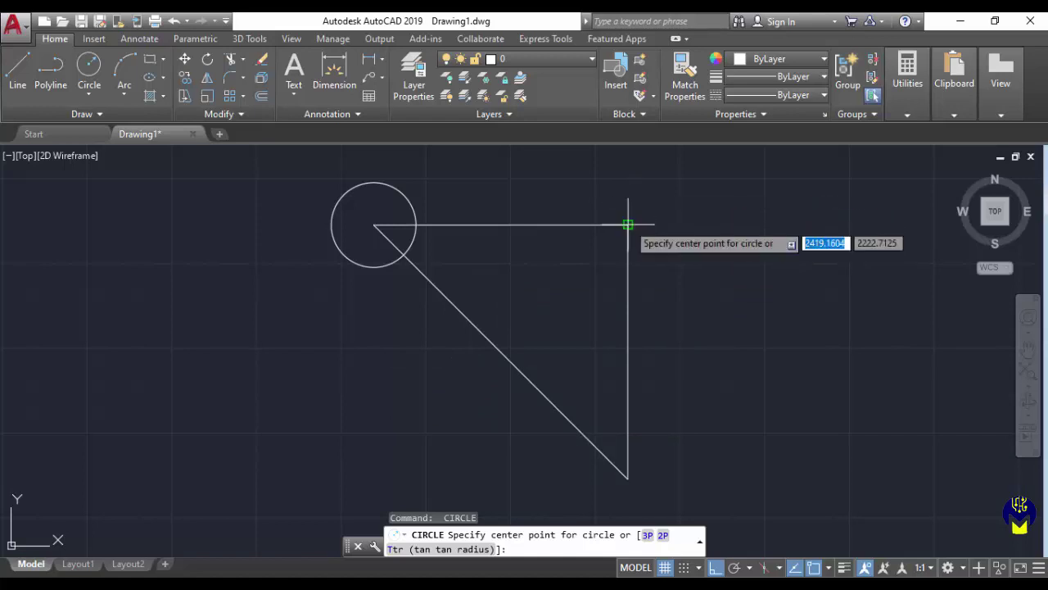
- Add radius-30 circles centred on the triangle's top-right and bottom corners
click(627, 224)
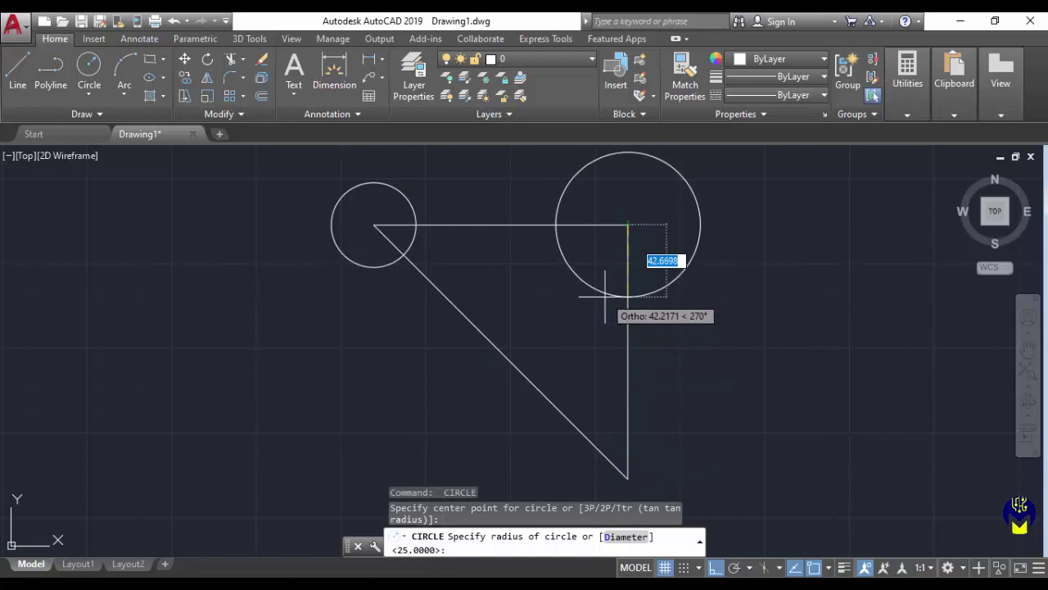
text(30)
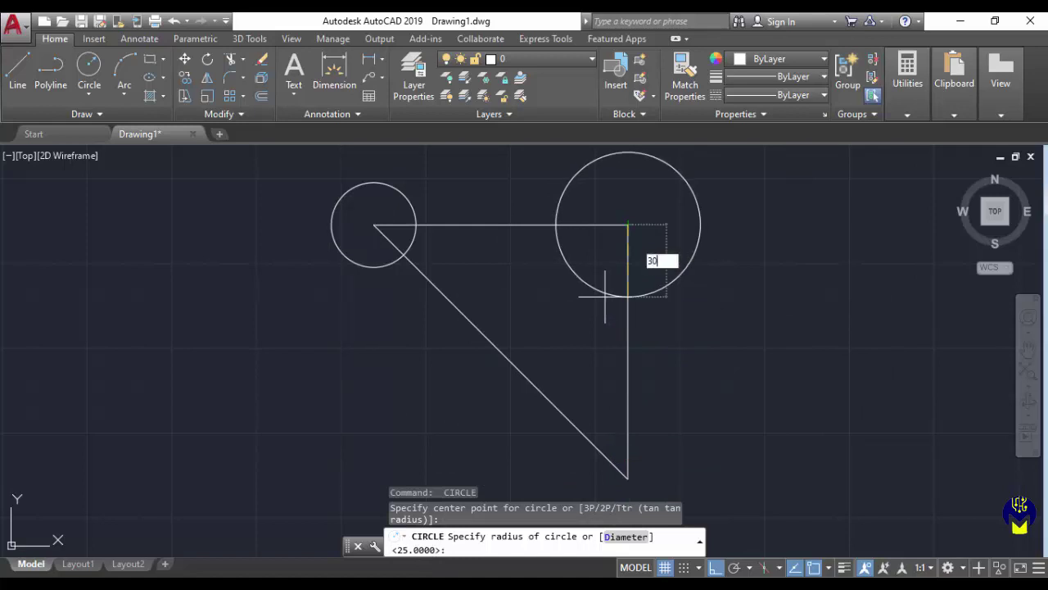
key(Return)
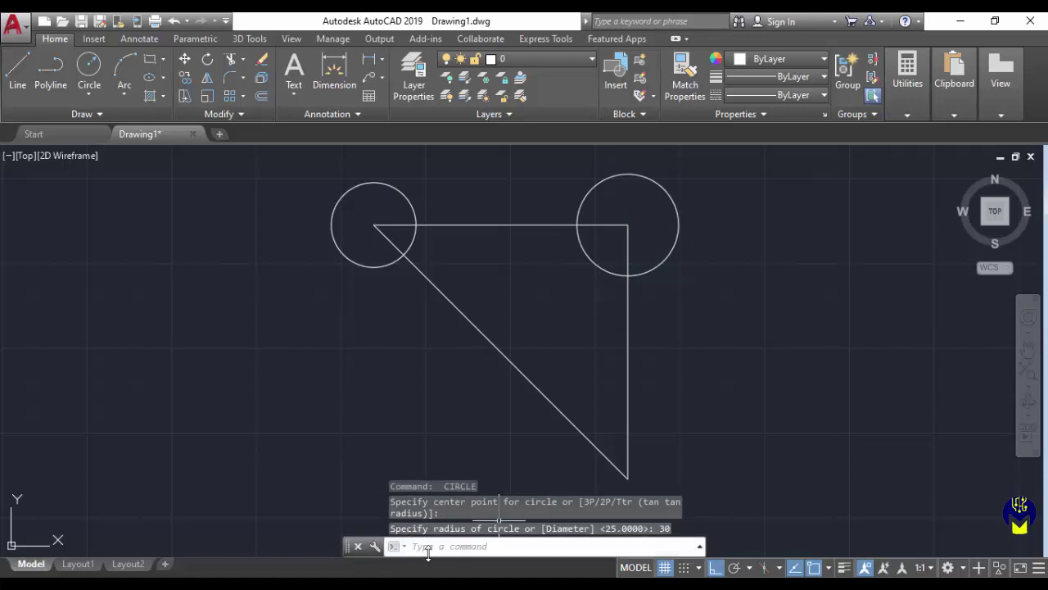
key(Return)
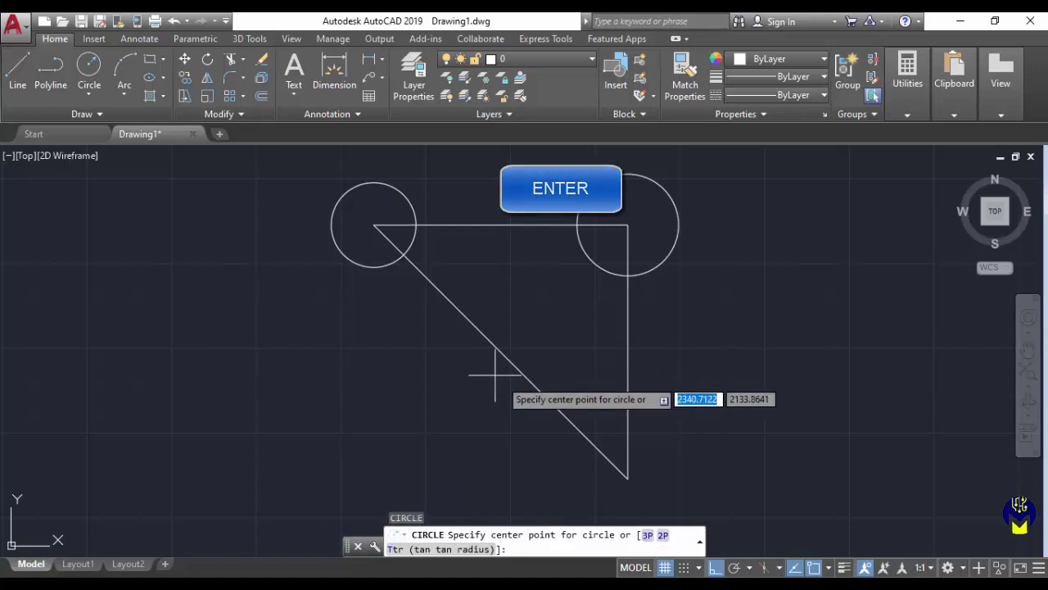
click(628, 477)
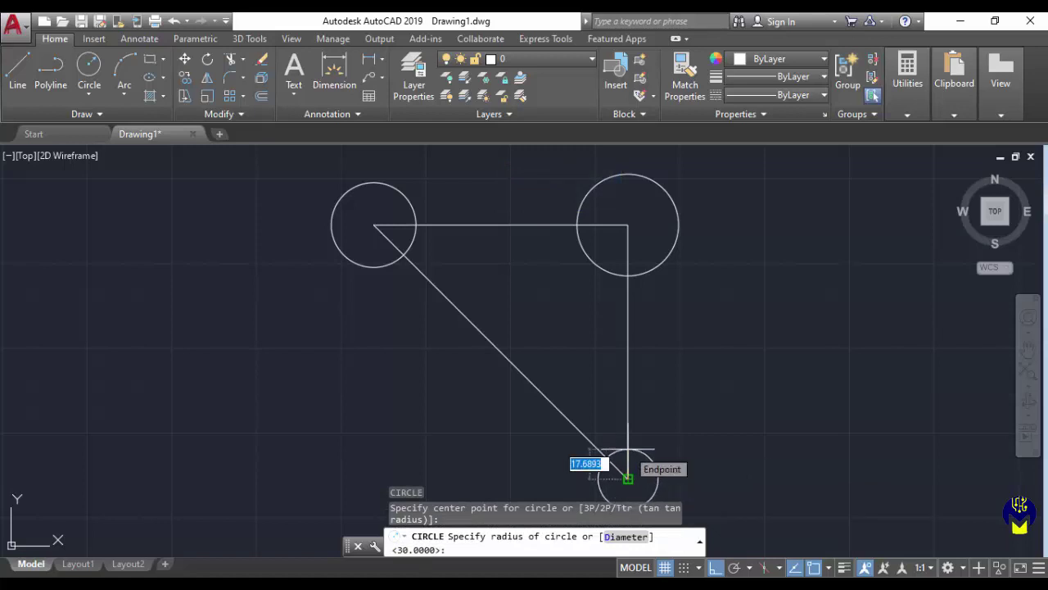
key(Return)
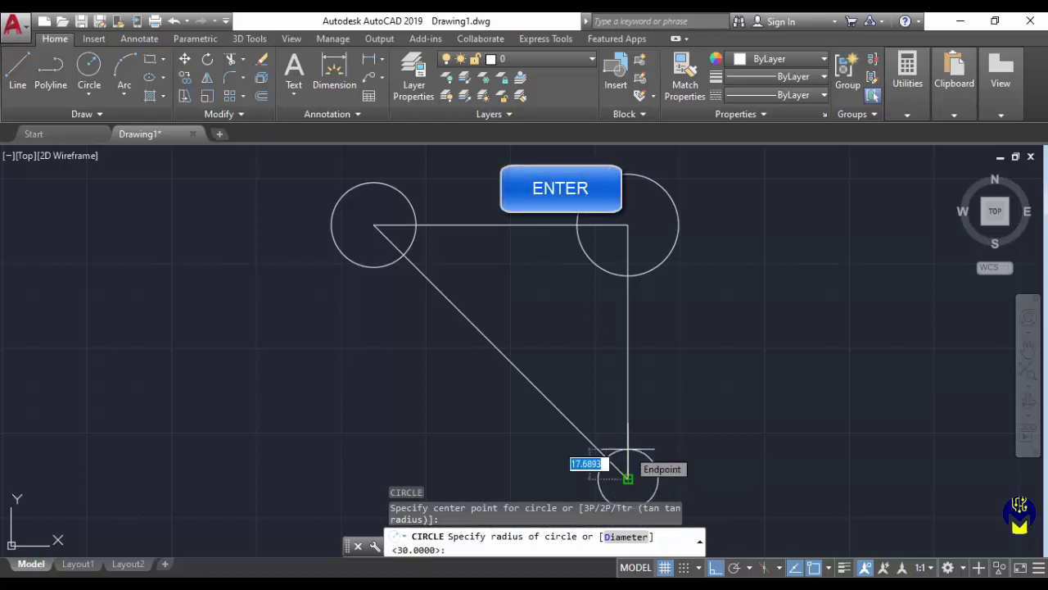
- Recentre the drawing in view and select the top-right circle
scroll(628, 448, down, 2)
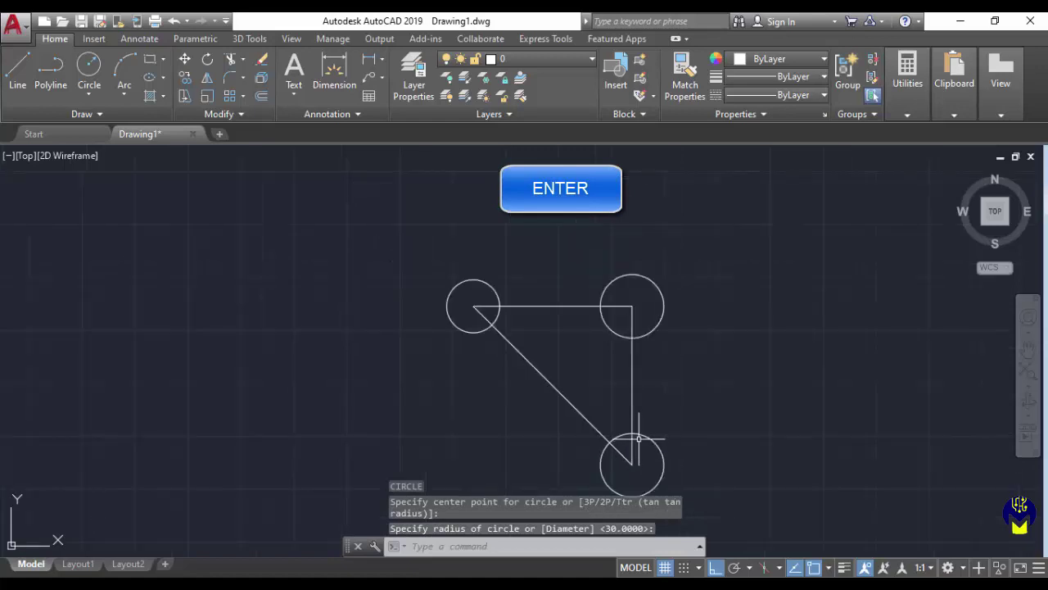
middle_drag(630, 397, 559, 311)
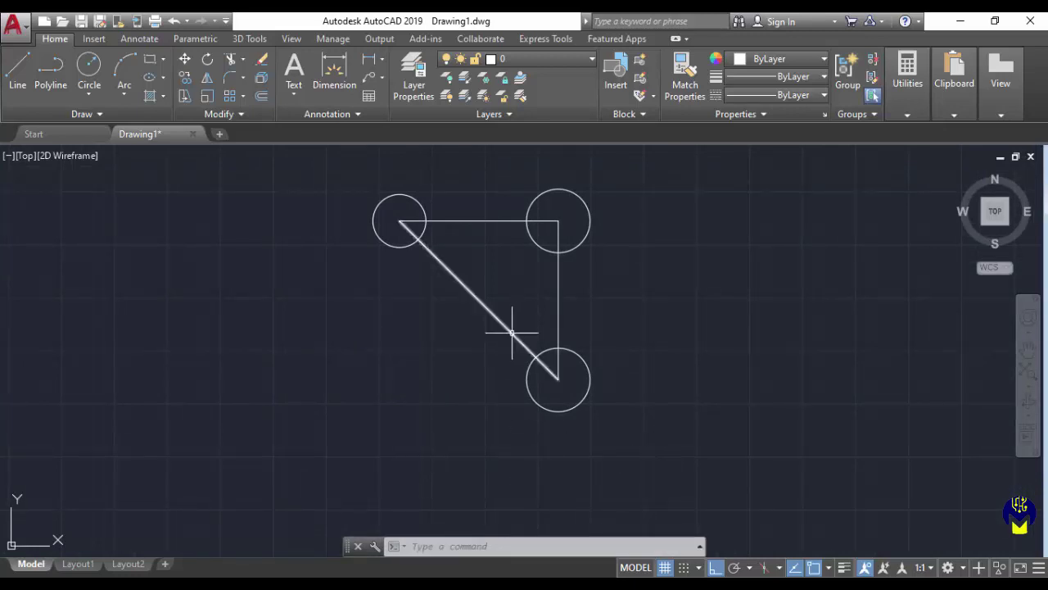
click(590, 227)
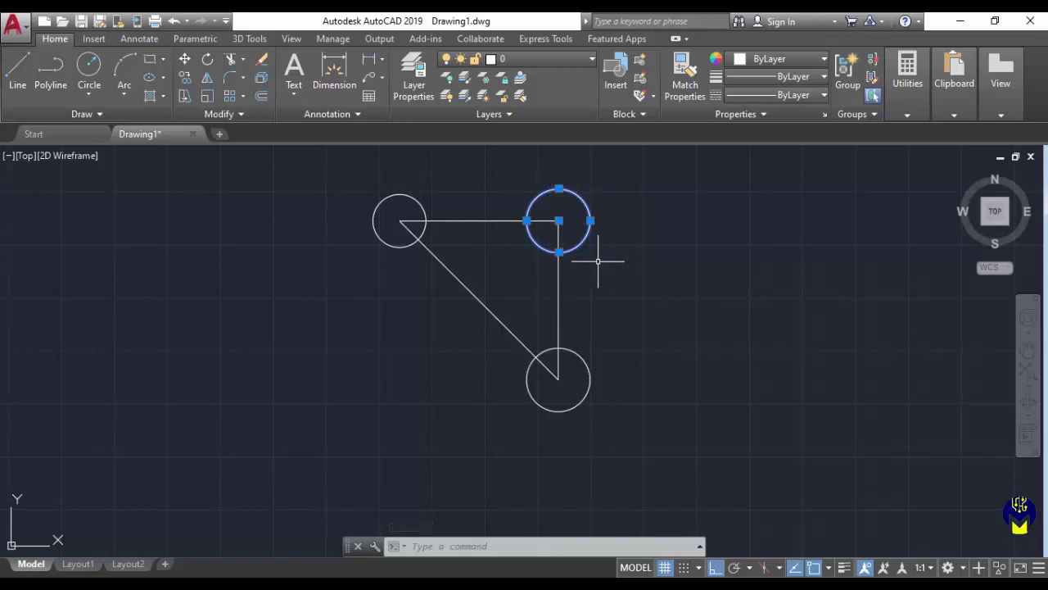
- Add the top-left and bottom circles to the selection and delete all three
click(405, 194)
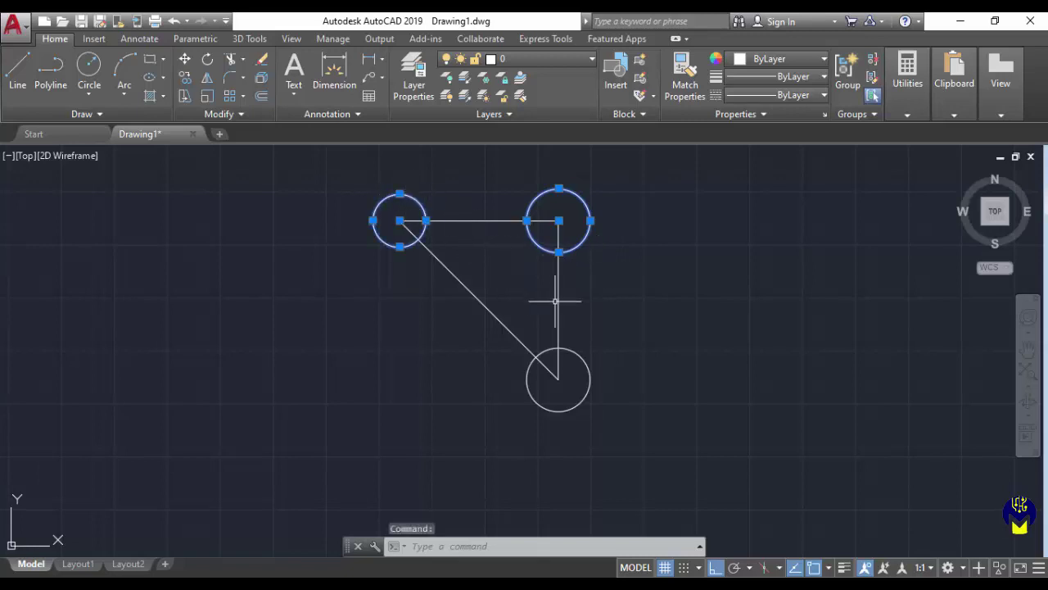
click(581, 355)
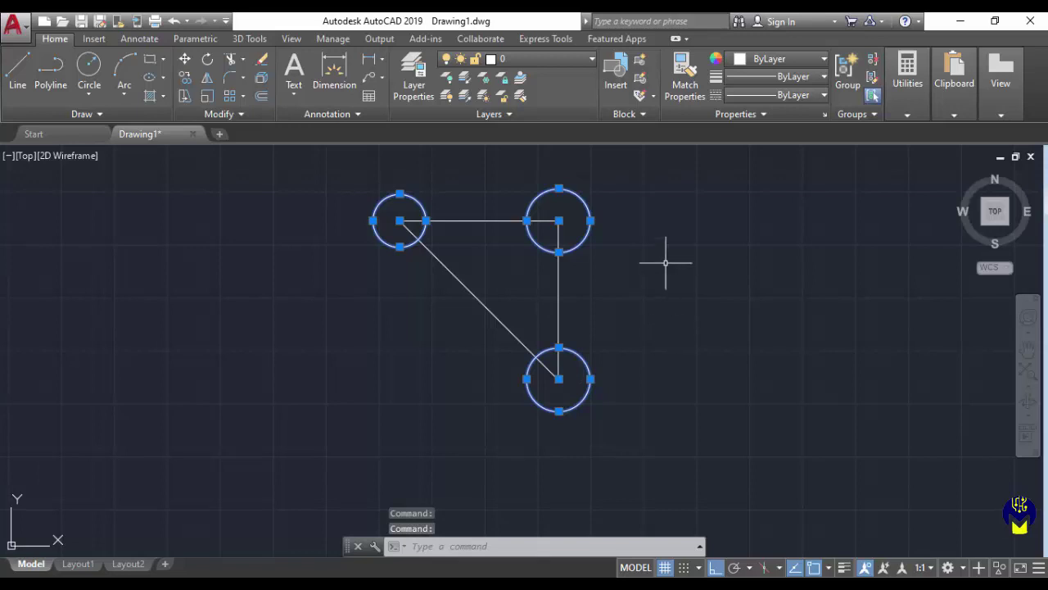
key(Delete)
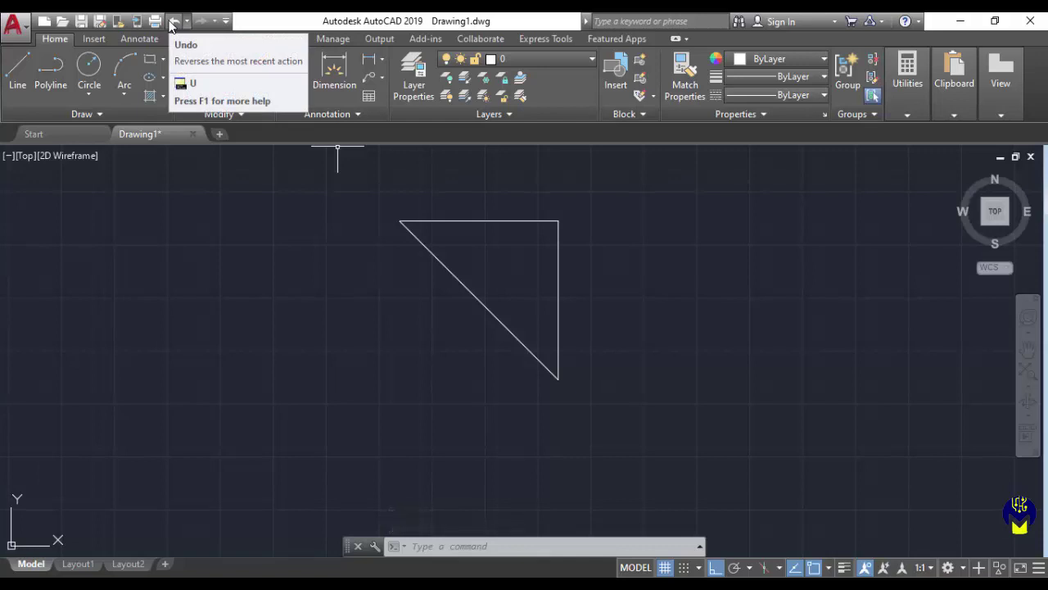
- Undo the deletion, erase the two upper circles, then undo that erase
key(ctrl+z)
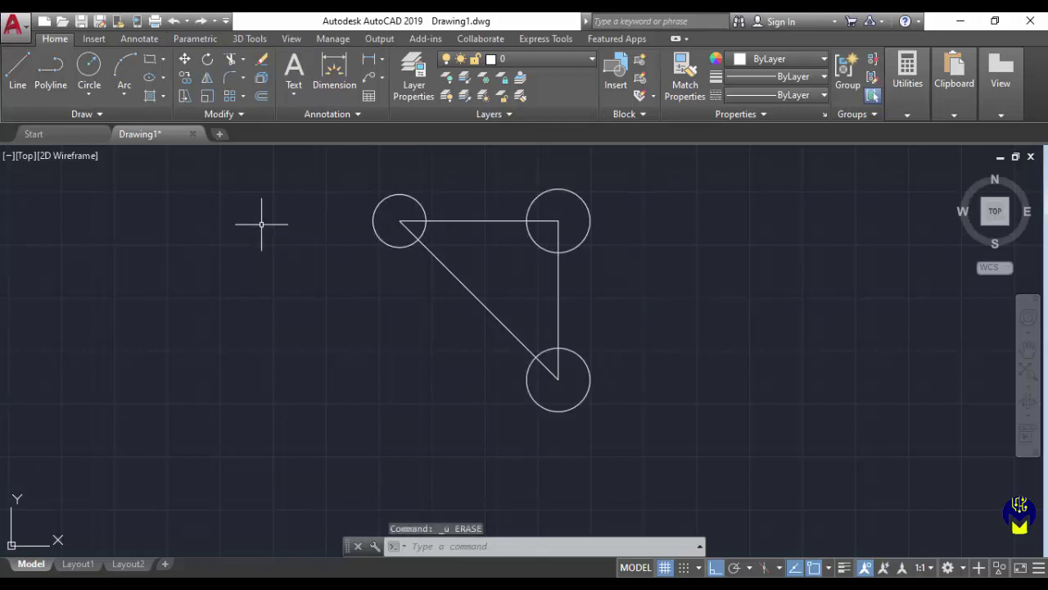
click(401, 193)
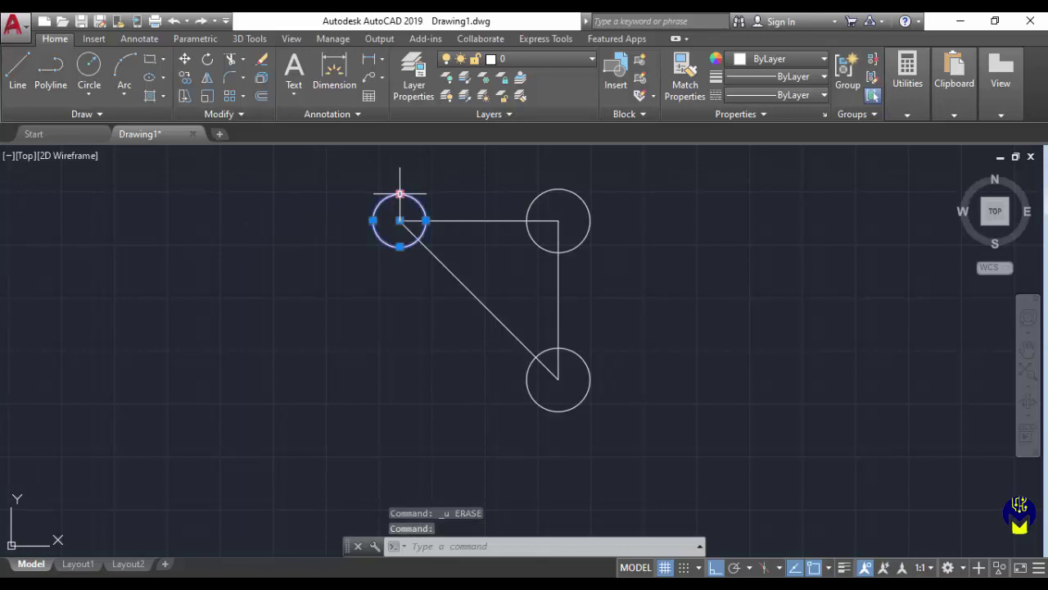
click(543, 192)
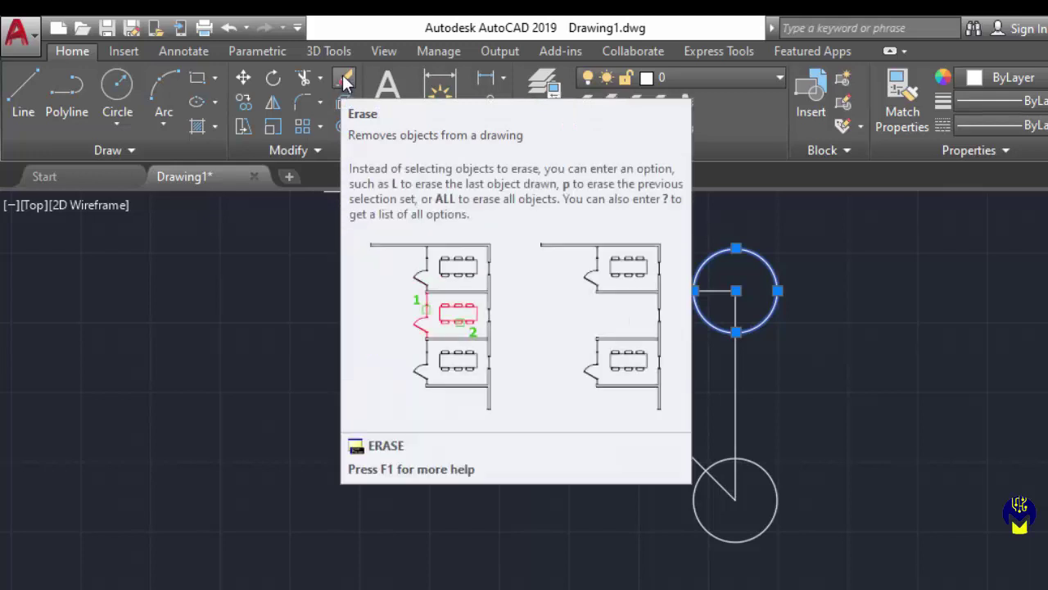
mouse_move(262, 59)
click(344, 78)
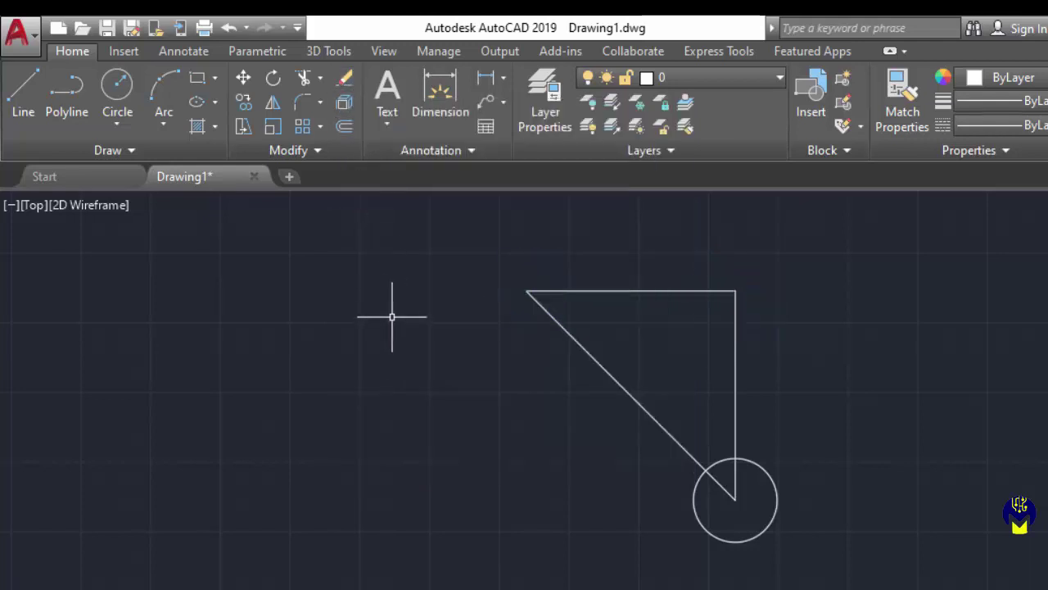
click(229, 30)
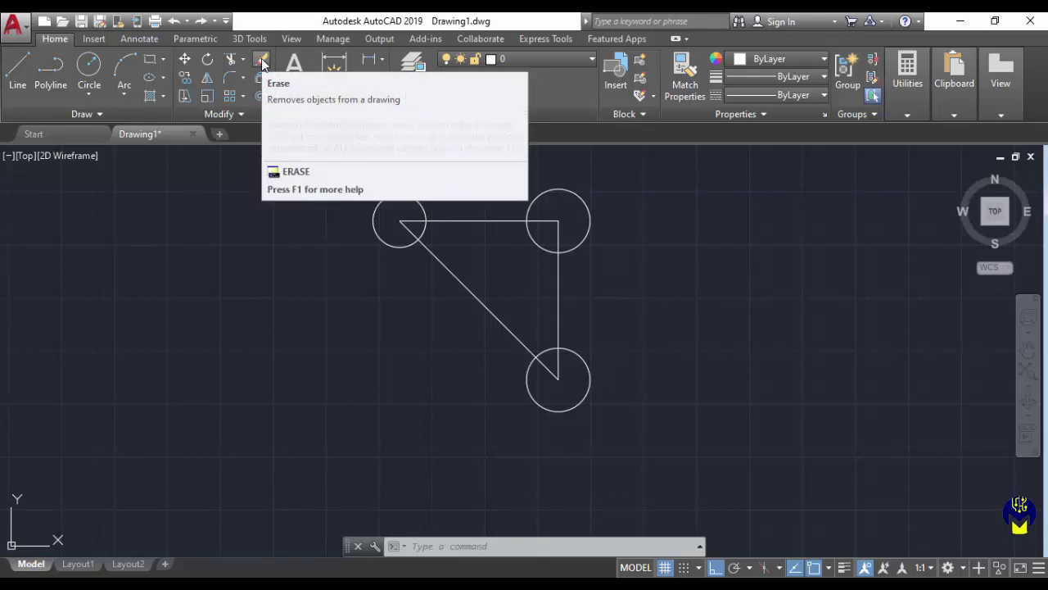
- Use ERASE to remove the top-left, top-right and bottom circles
click(262, 64)
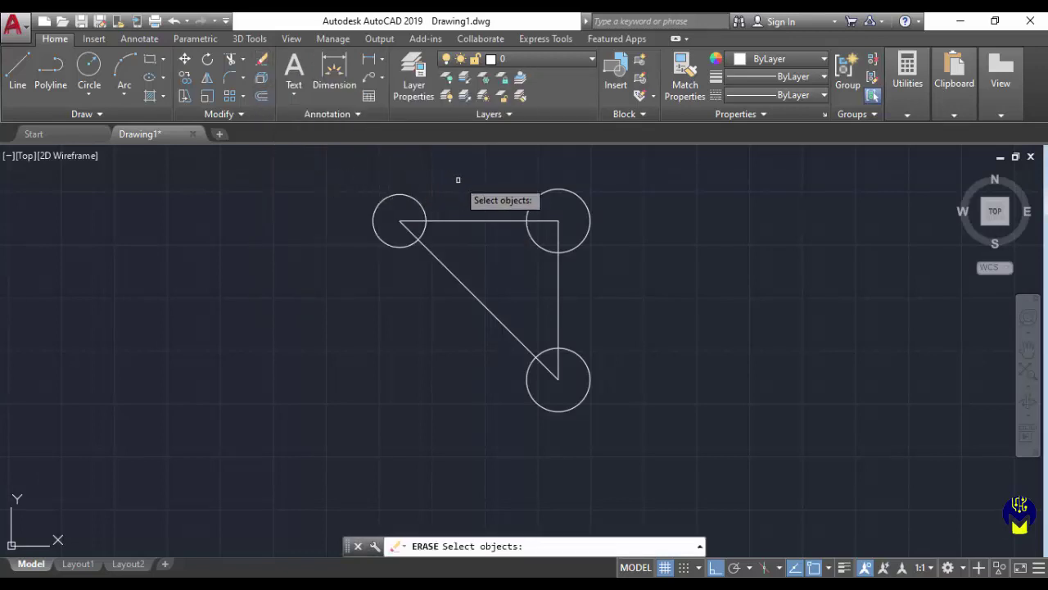
click(411, 194)
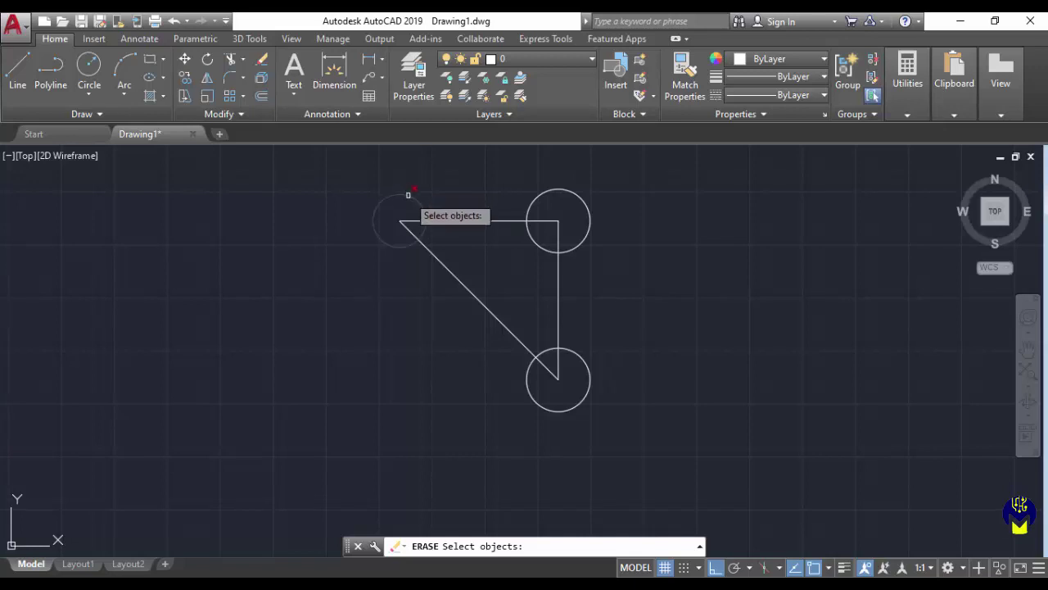
click(540, 193)
click(578, 353)
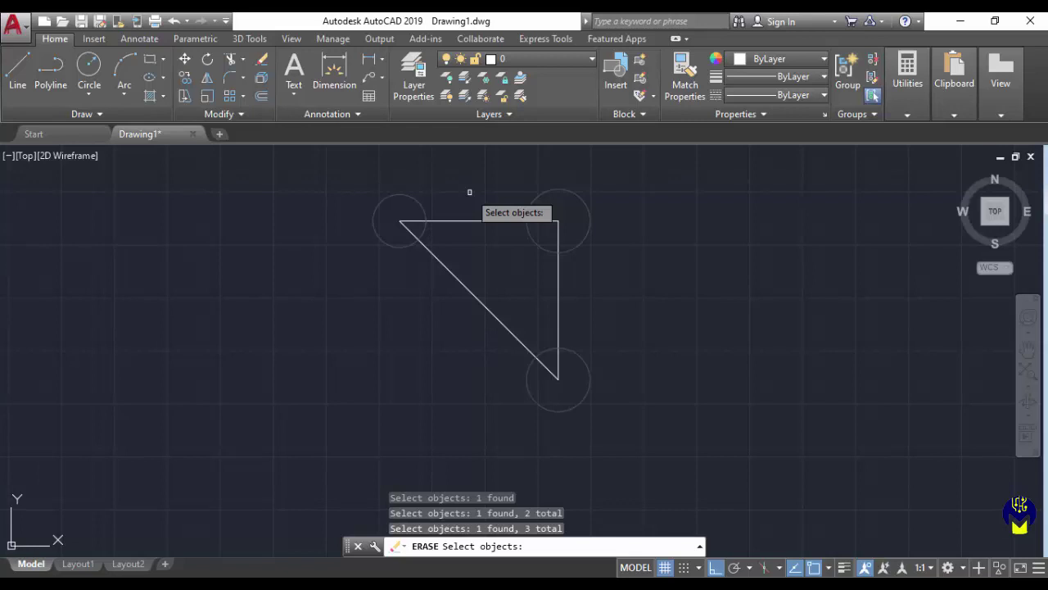
key(space)
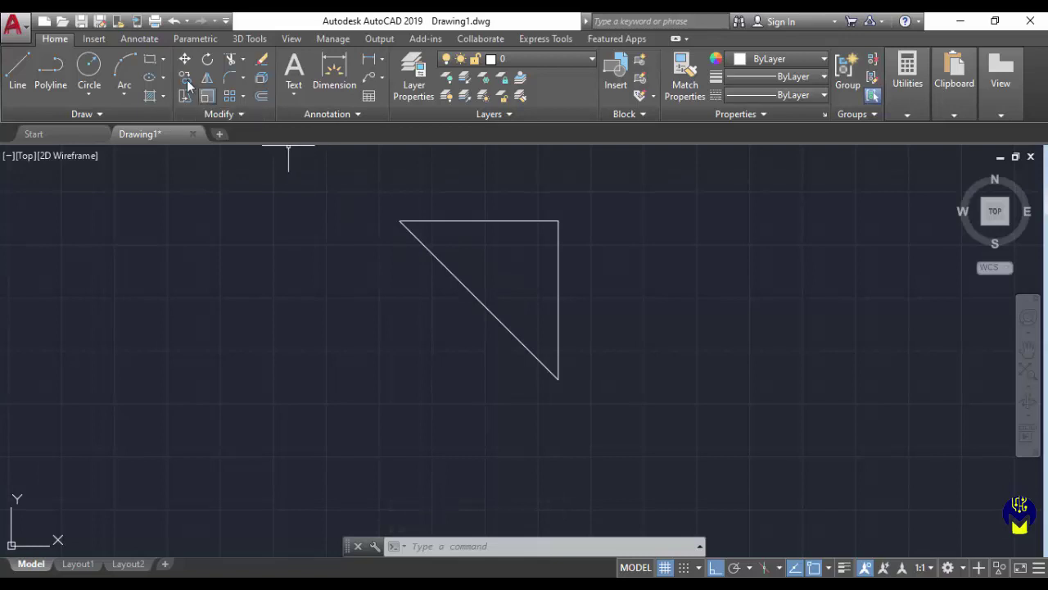
- Undo the erase, then window-erase the two upper circles and the triangle's top leg
click(172, 21)
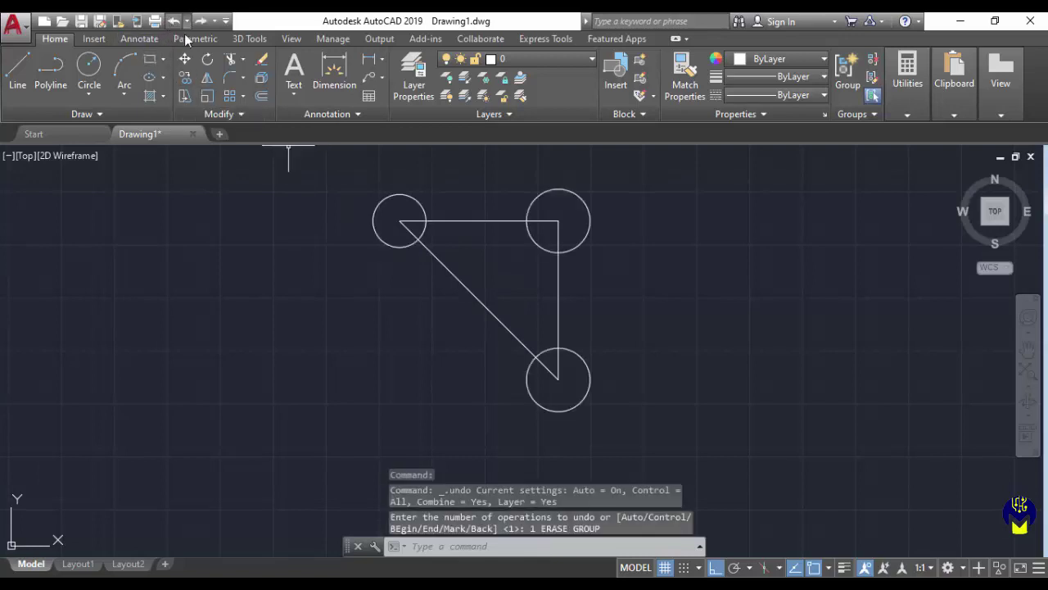
click(260, 62)
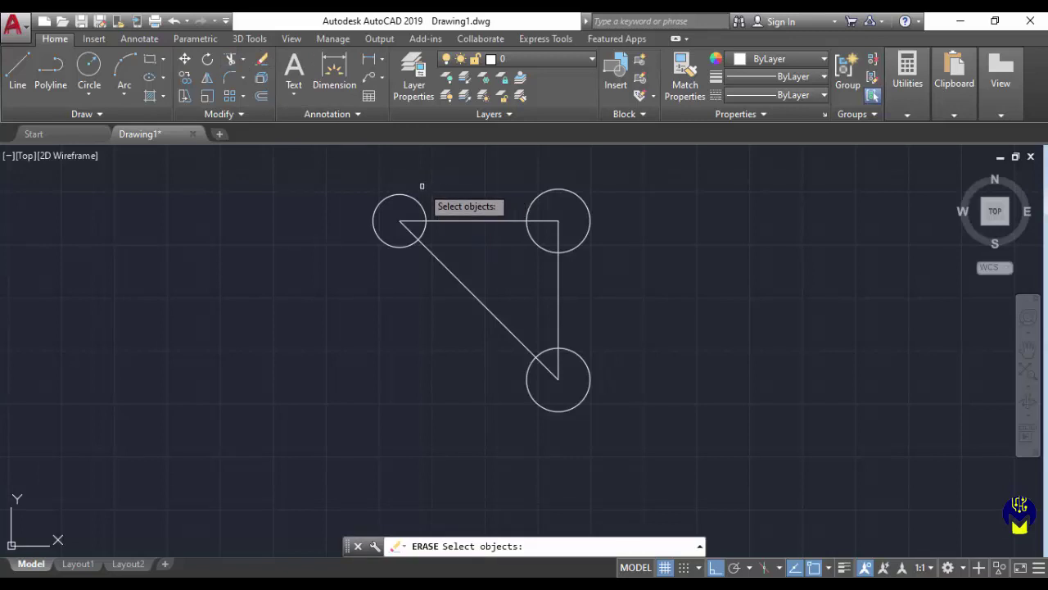
click(307, 164)
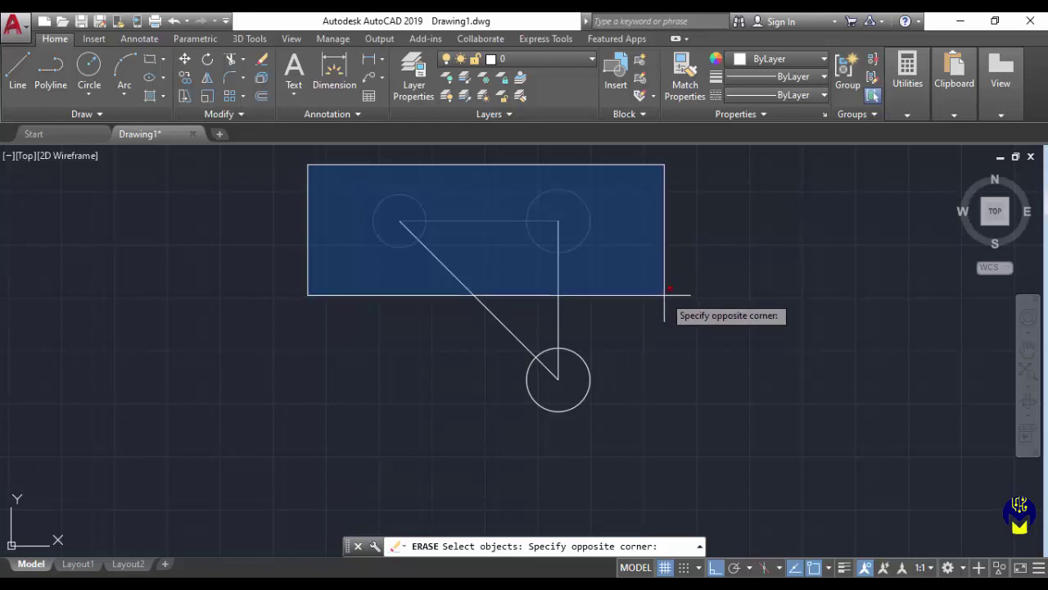
click(664, 295)
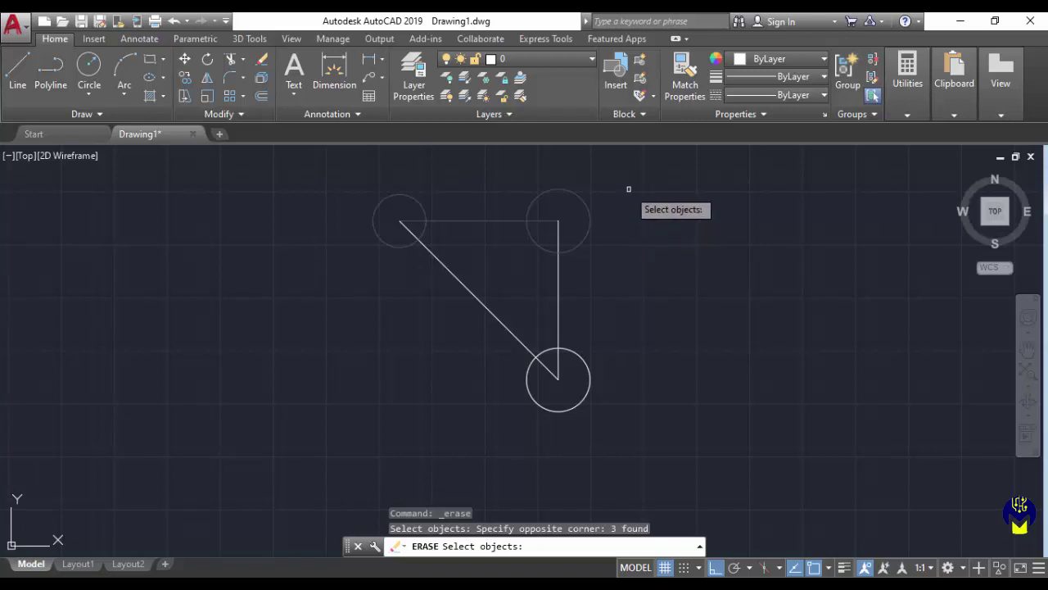
key(Return)
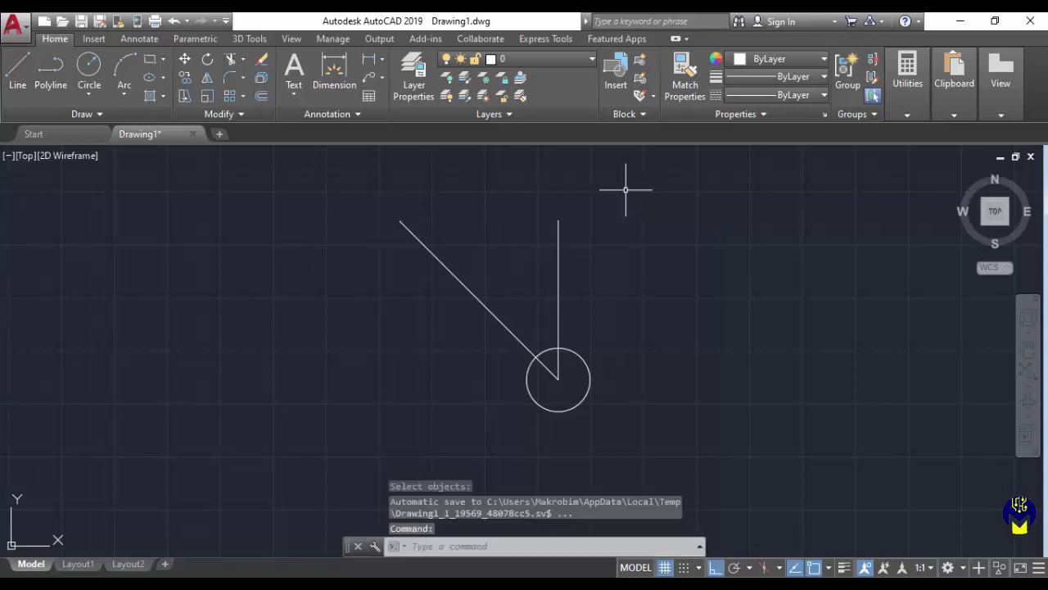
- Undo the previous erase, crossing-erase the five upper objects, then undo to restore the full triangle
click(173, 20)
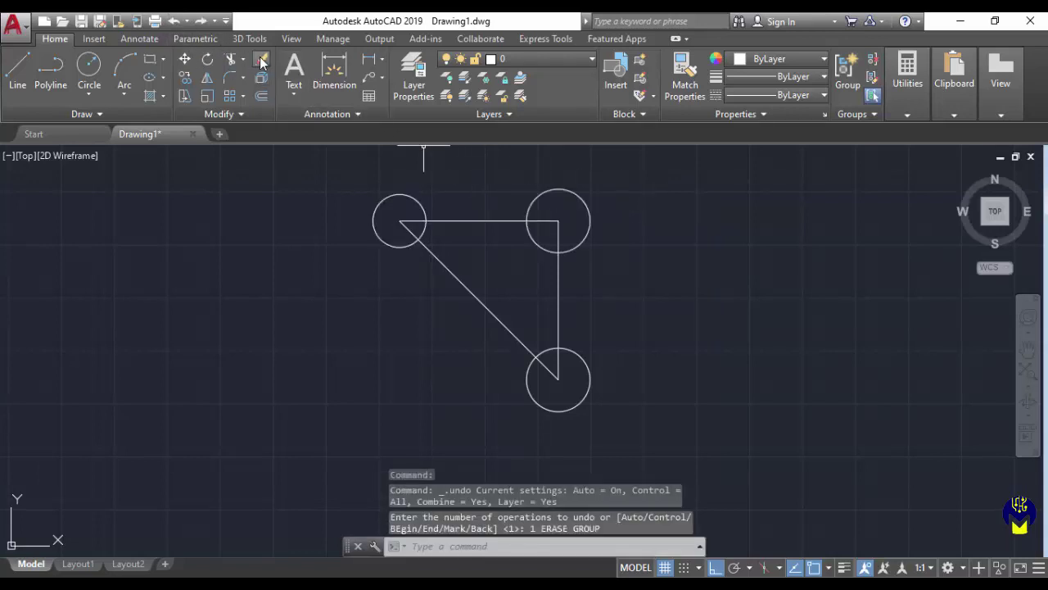
click(262, 62)
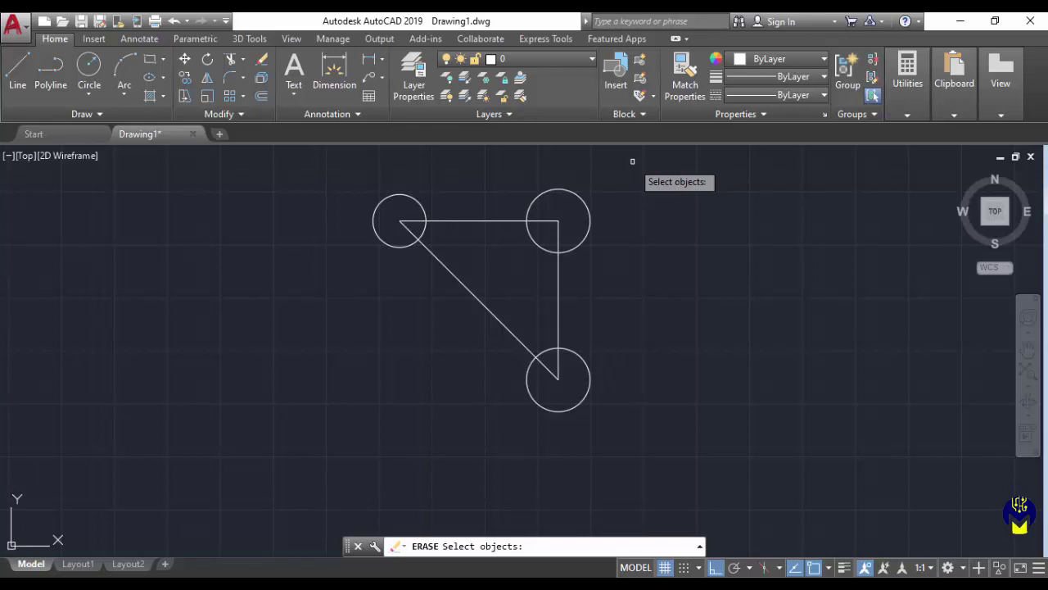
click(633, 162)
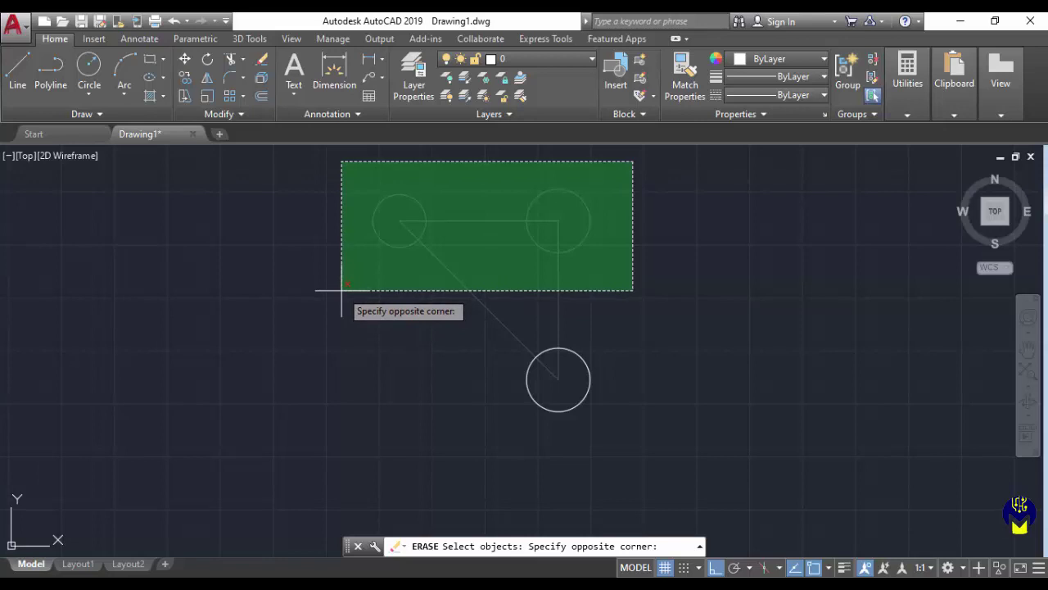
click(341, 290)
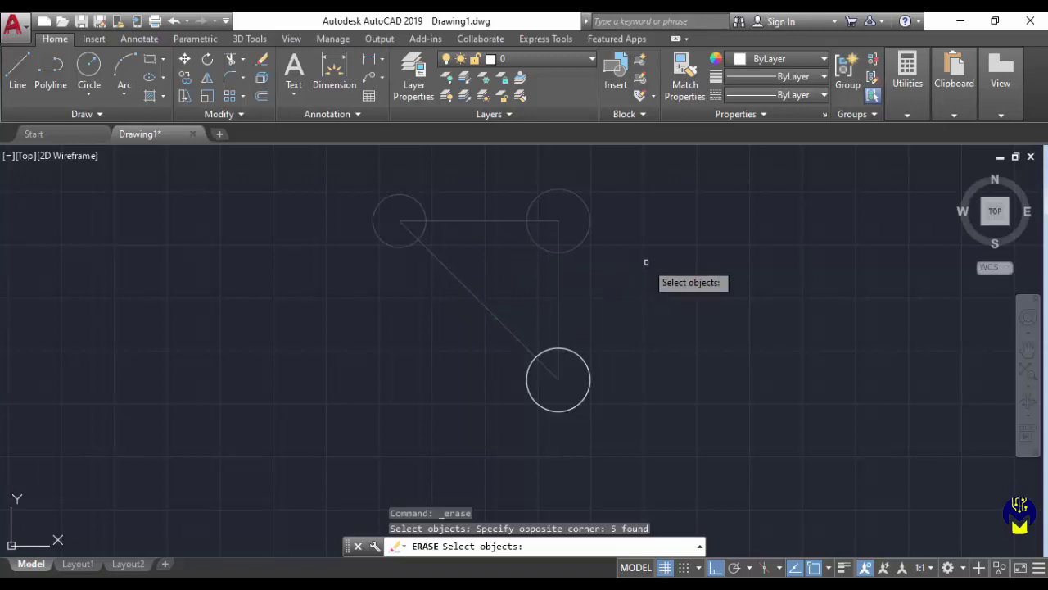
key(Return)
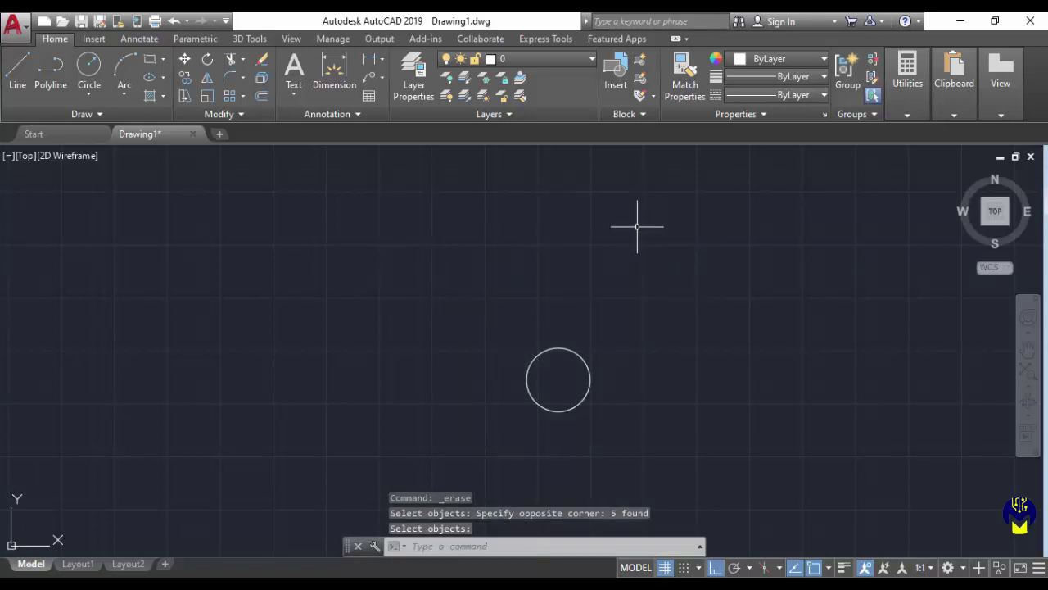
click(173, 20)
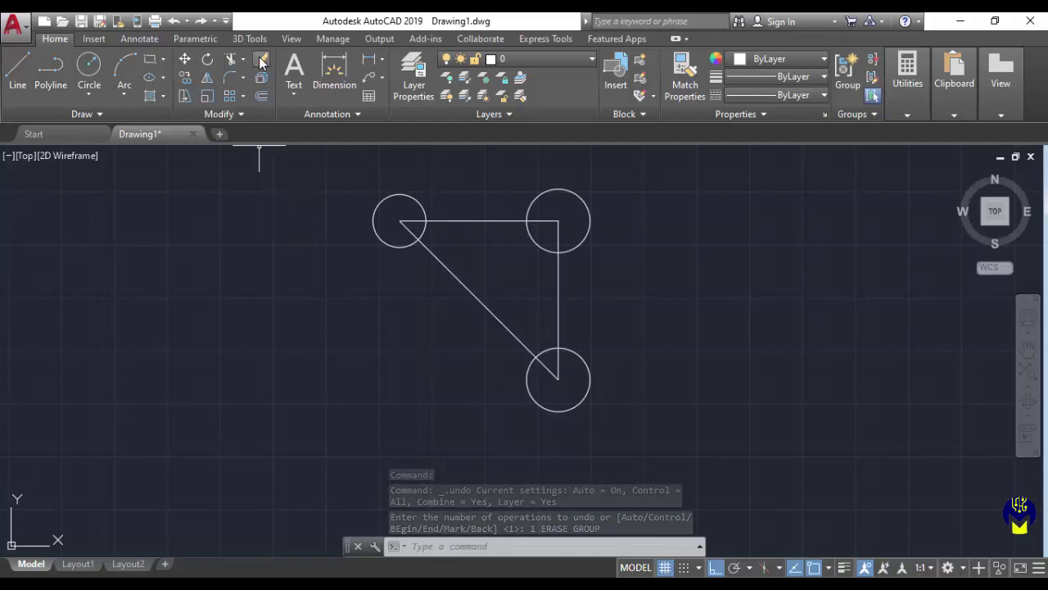
- Window-select all six objects, deselect the vertical line and its two circles, and erase the rest
click(261, 62)
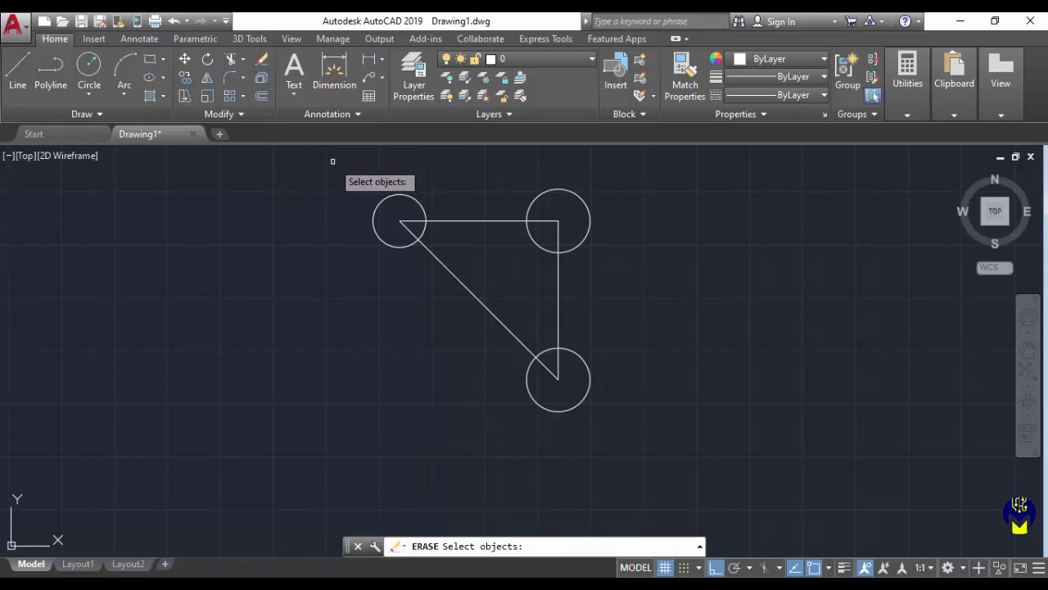
click(333, 165)
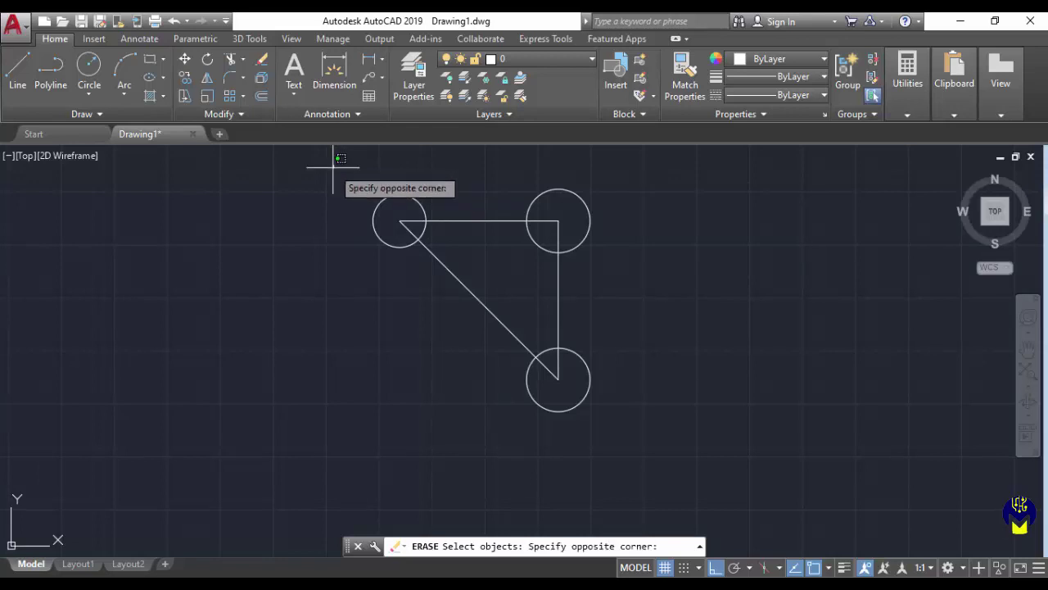
click(662, 439)
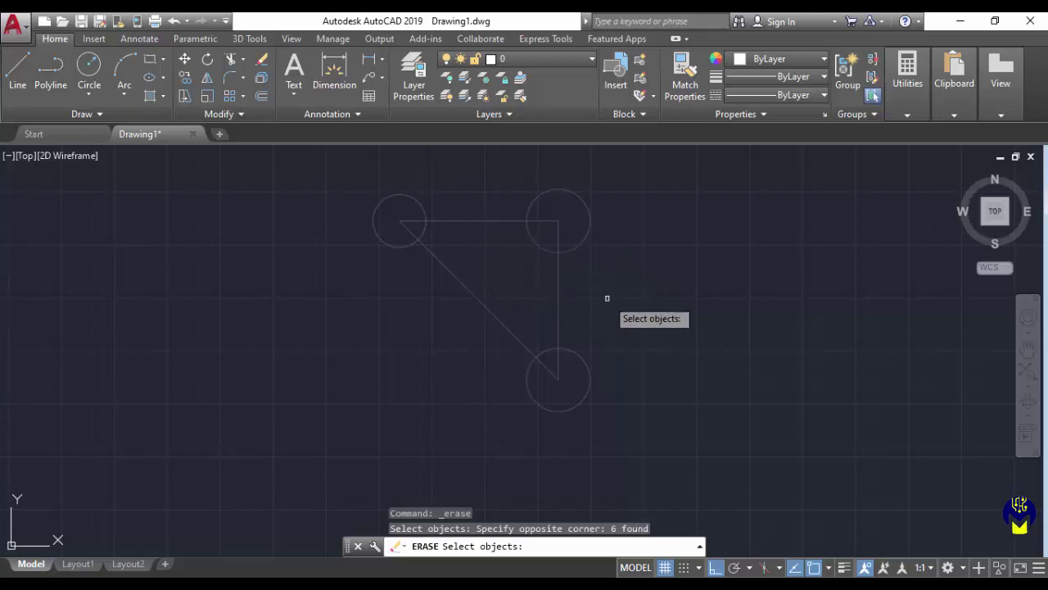
key(shift)
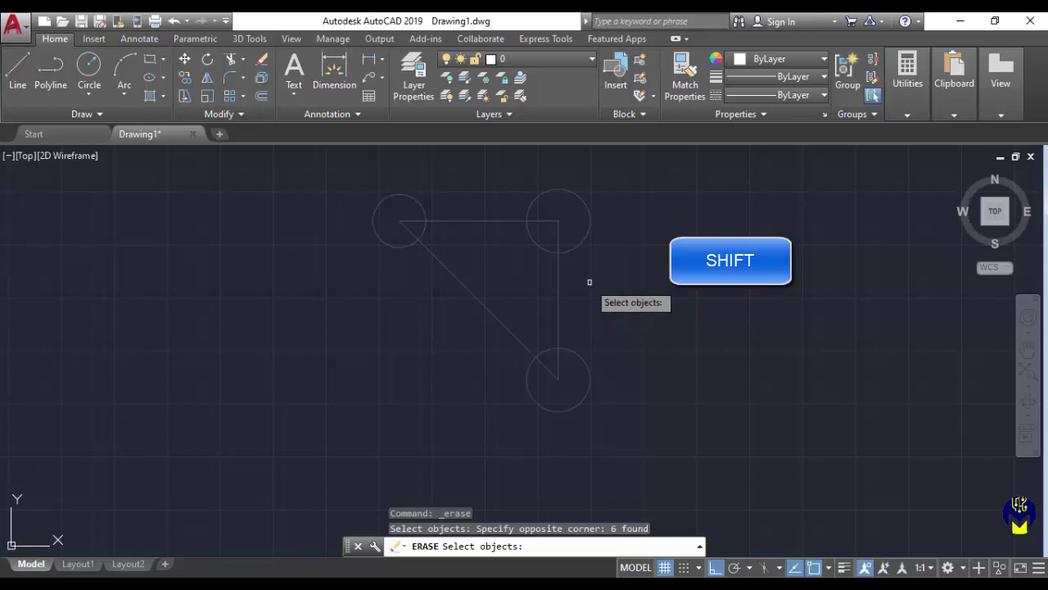
shift+click(562, 272)
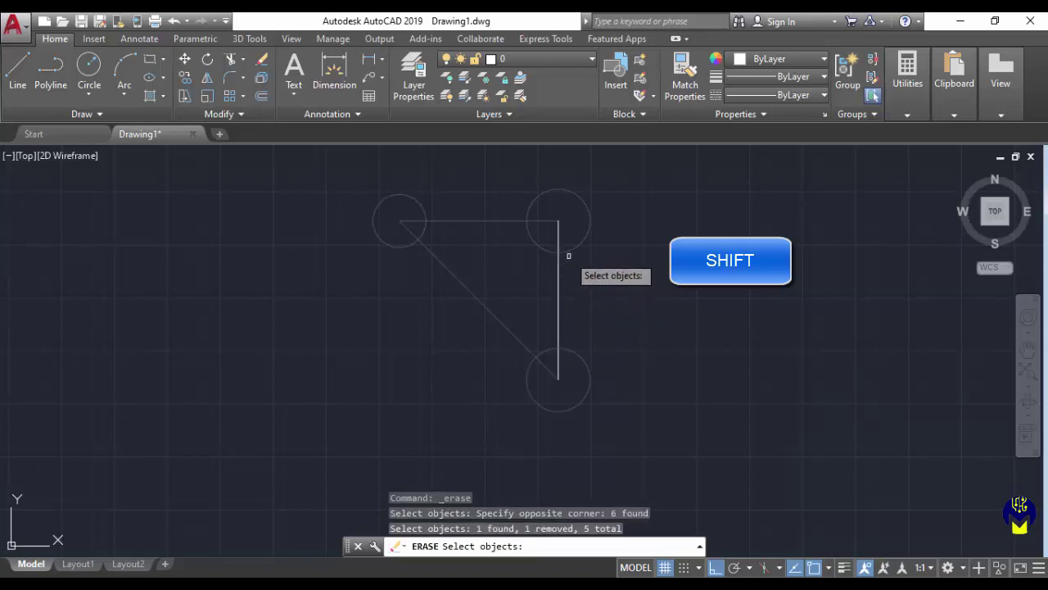
shift+click(573, 249)
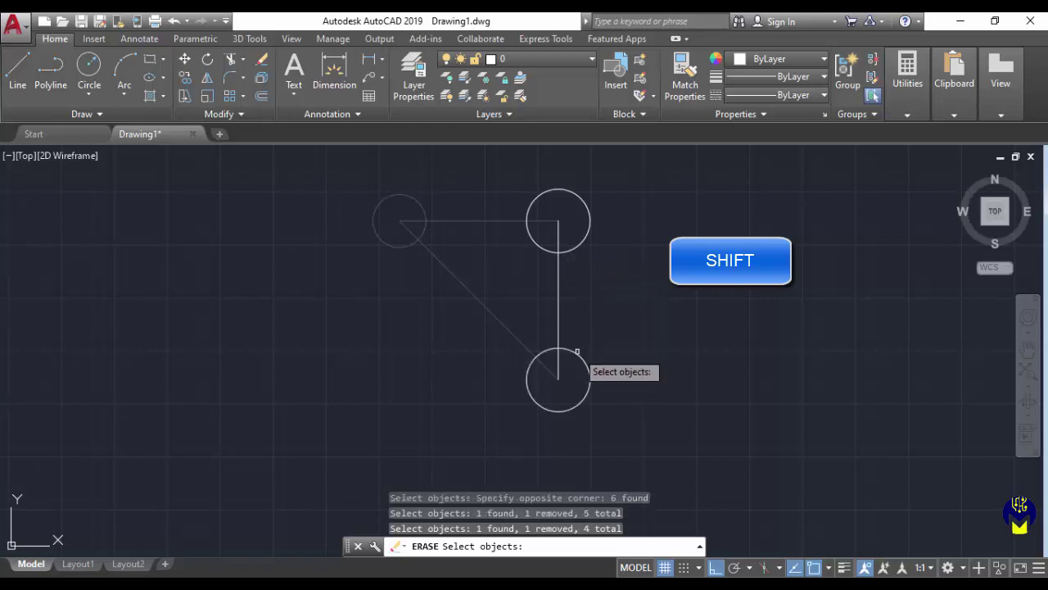
shift+click(576, 351)
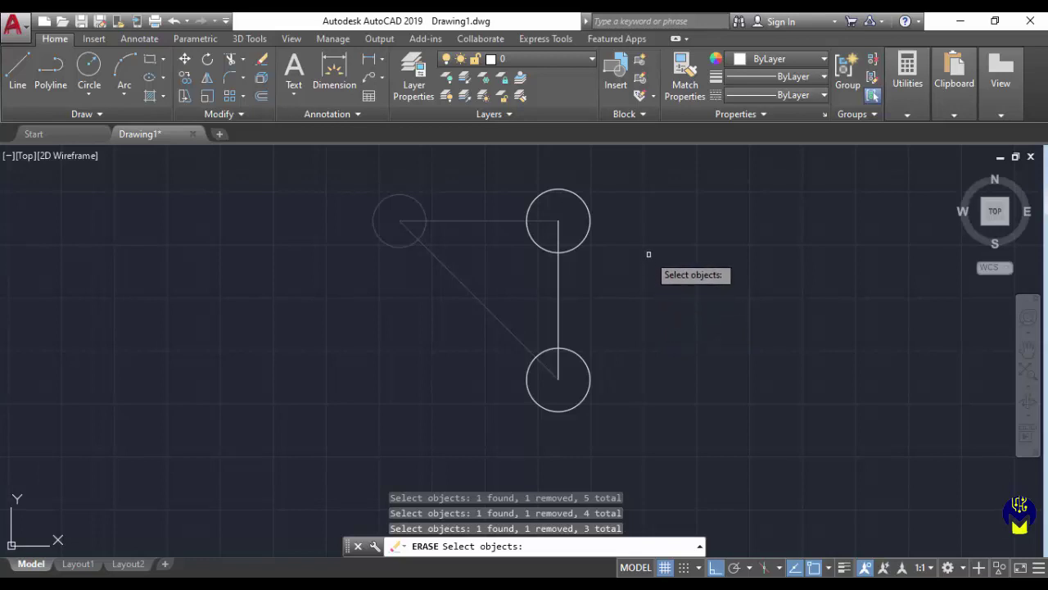
key(Return)
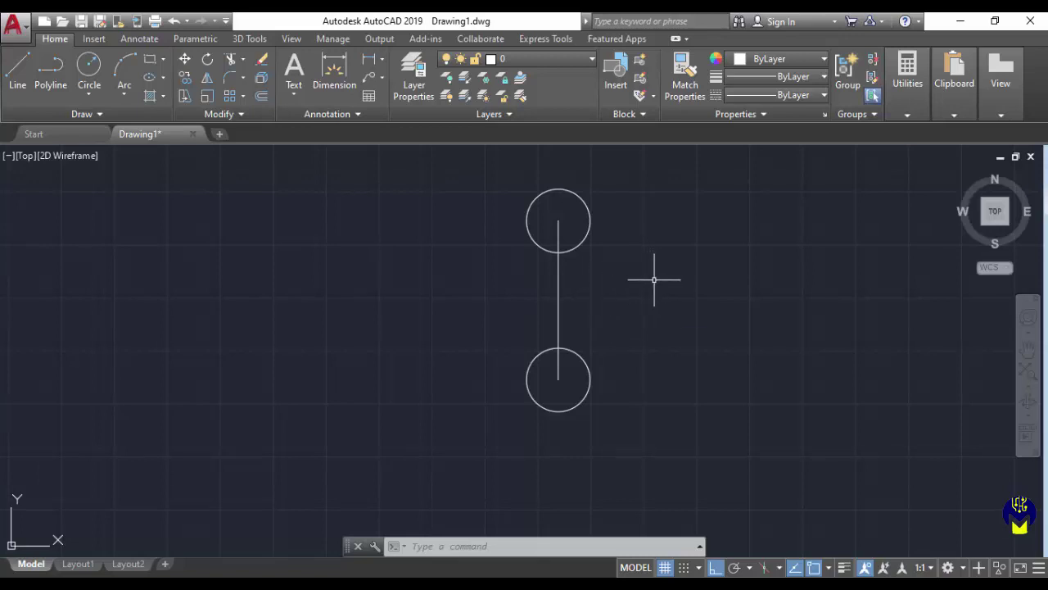
- Select all remaining objects with Ctrl+A and delete them, leaving the drawing empty
key(ctrl+a)
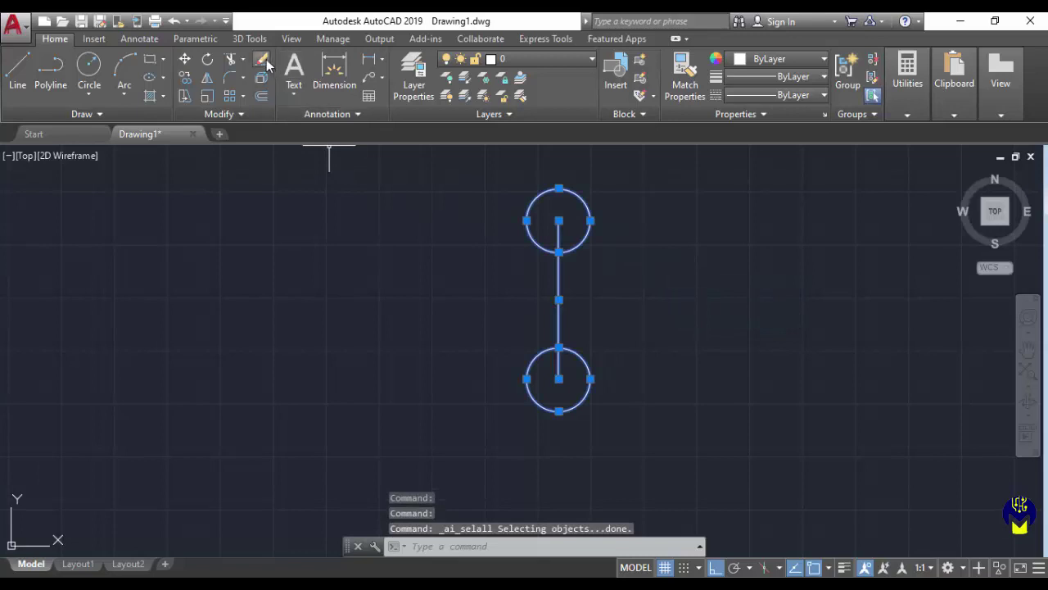
key(Delete)
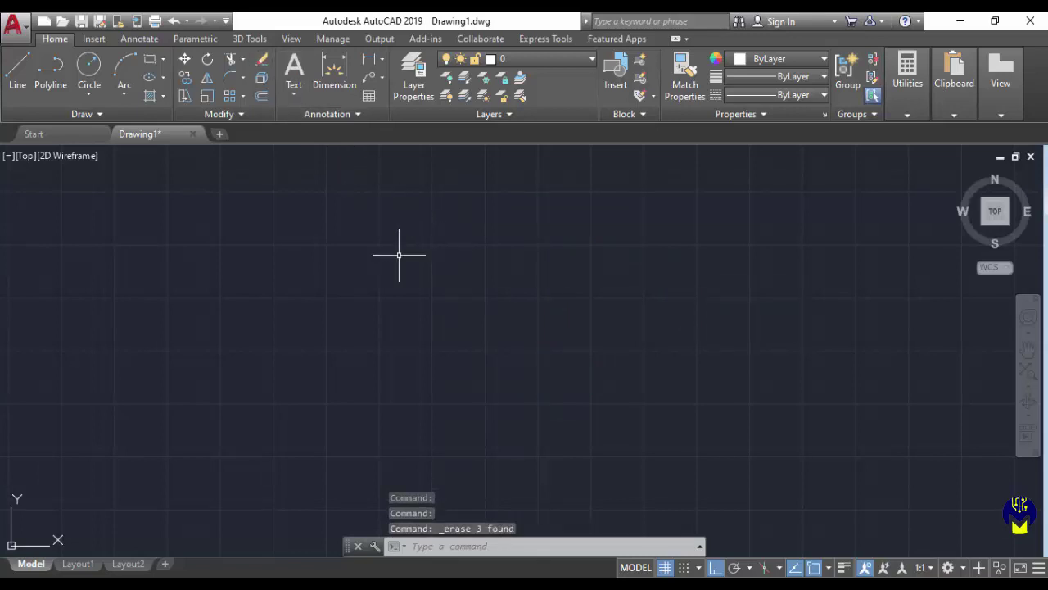
- Start a line and draw four 200-unit Ortho segments alternating horizontal and downward
click(13, 70)
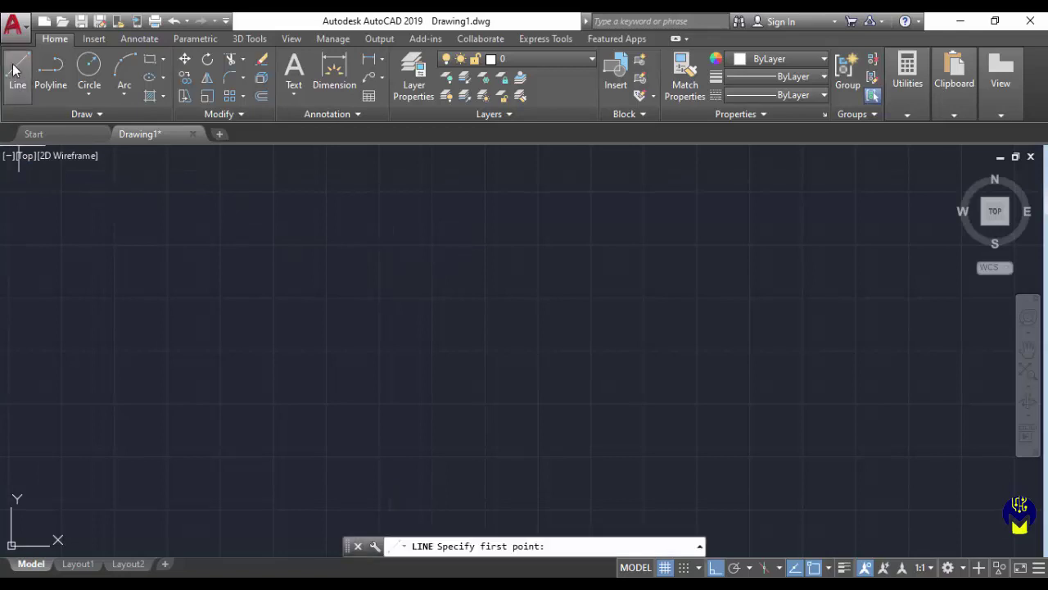
click(312, 216)
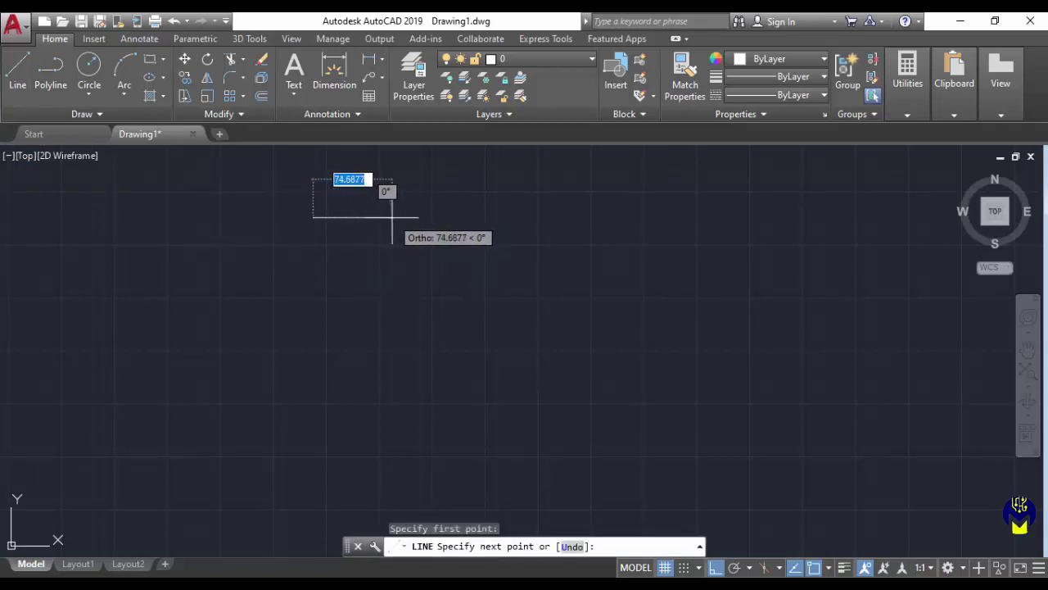
text(200)
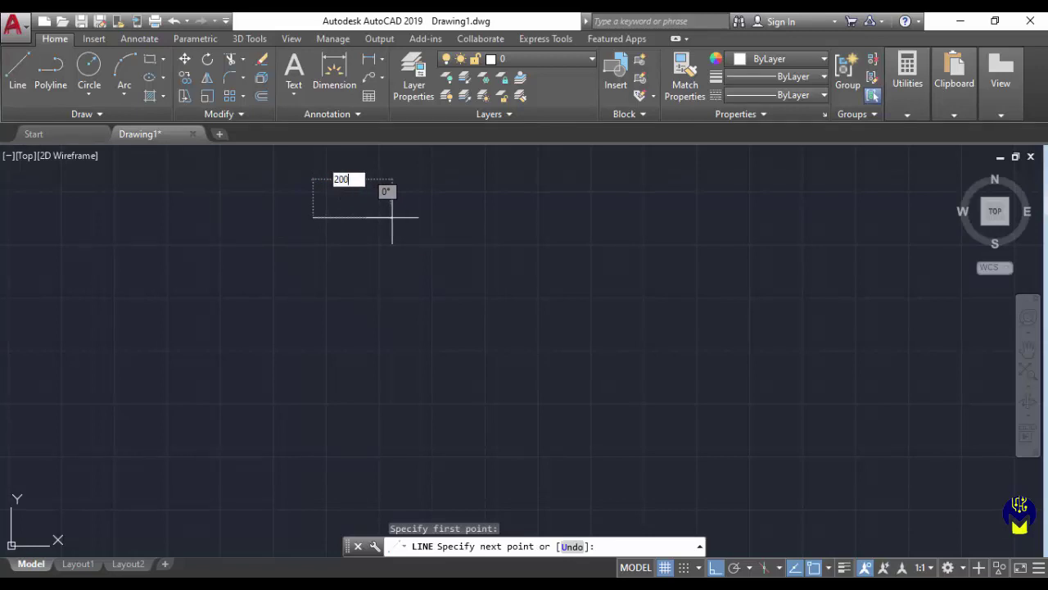
key(Return)
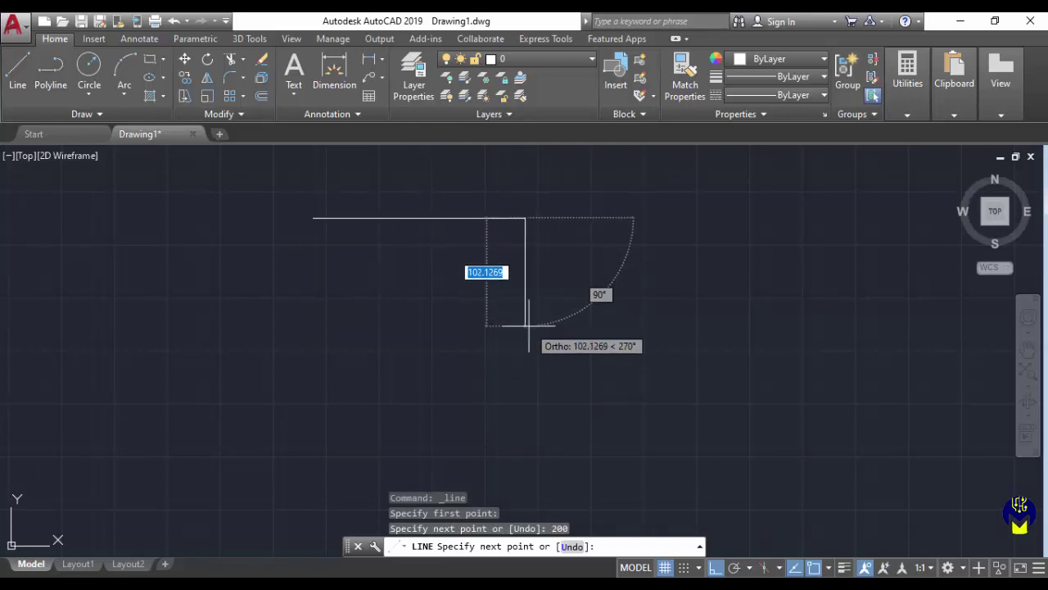
scroll(512, 250, up, 2)
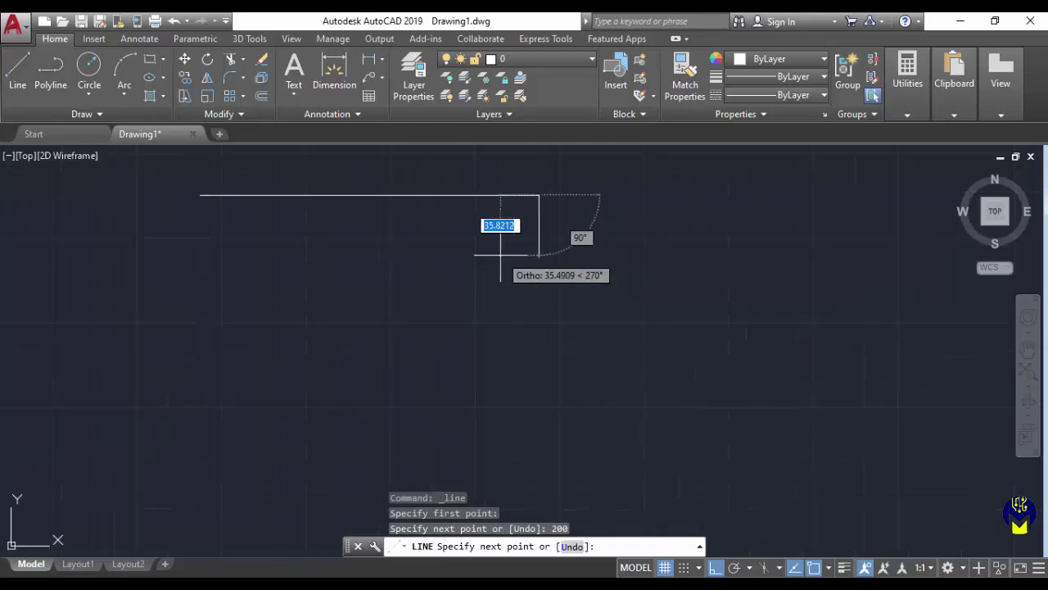
scroll(501, 257, down, 4)
scroll(501, 258, up, 2)
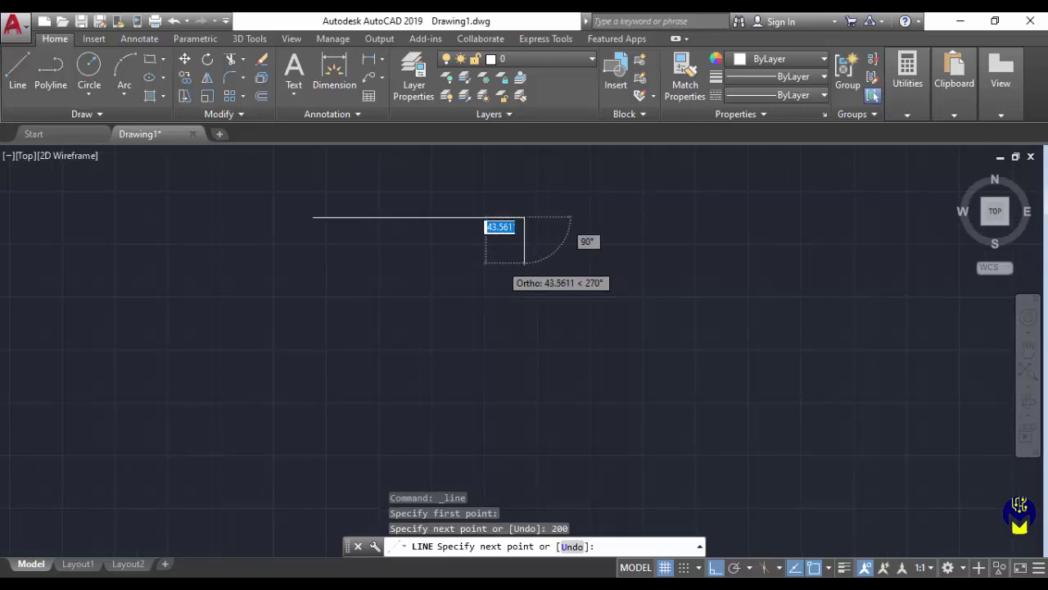
scroll(500, 259, up, 2)
scroll(501, 262, down, 4)
scroll(502, 258, up, 2)
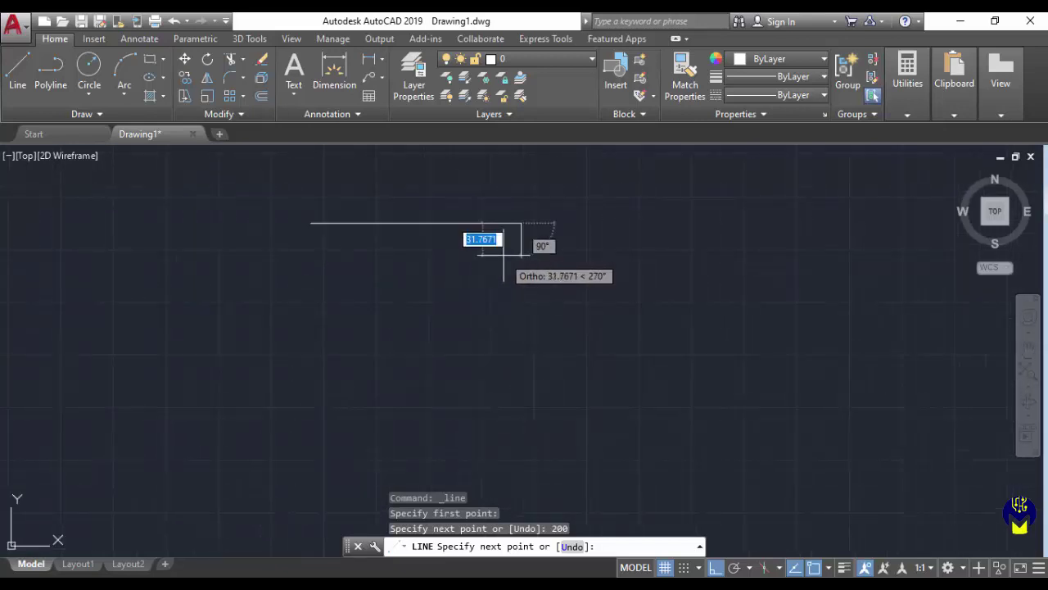
scroll(494, 257, up, 2)
scroll(496, 262, down, 4)
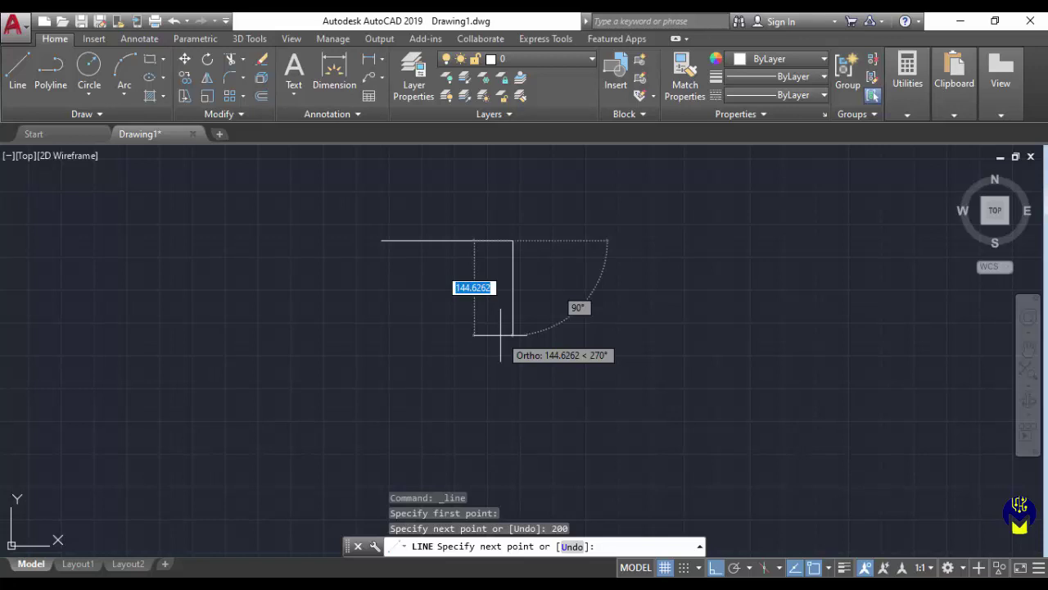
text(200)
key(Return)
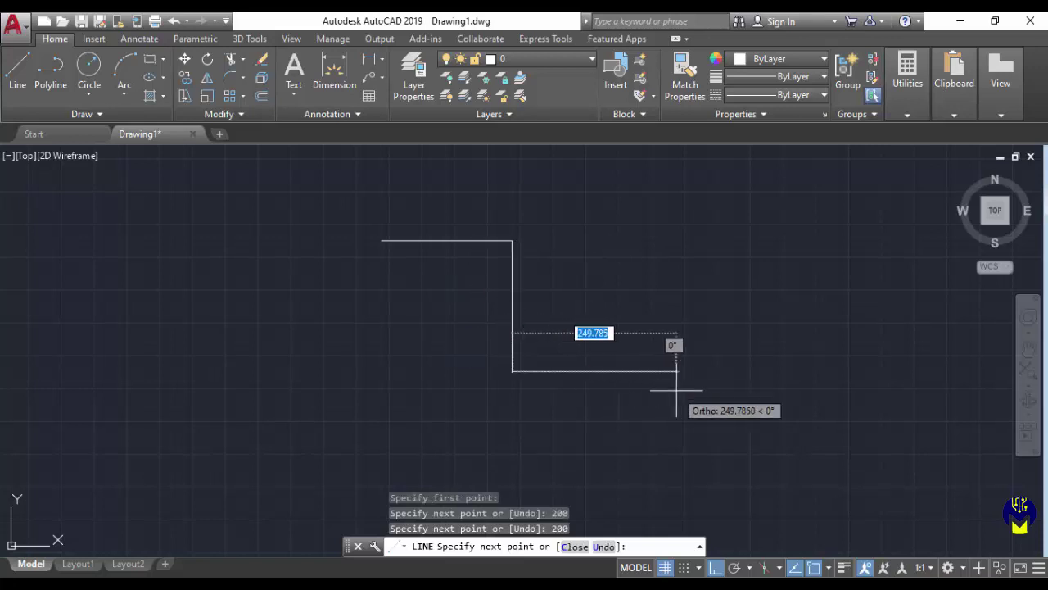
text(200)
key(Return)
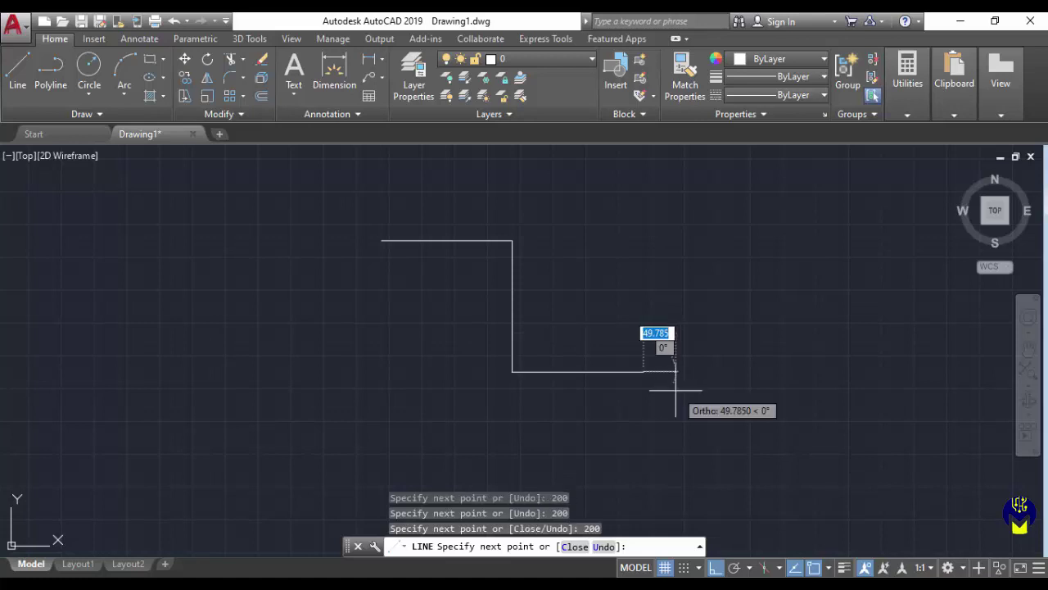
text(200)
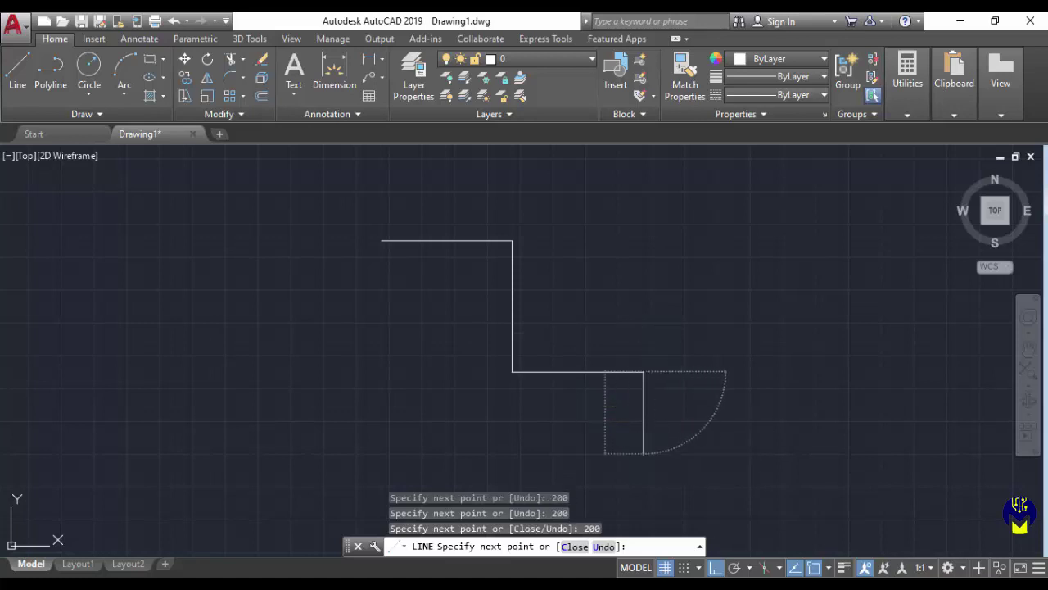
key(Return)
- Add the 400-unit bottom segment and close the outline back at its start point
scroll(620, 439, up, 1)
scroll(620, 433, down, 1)
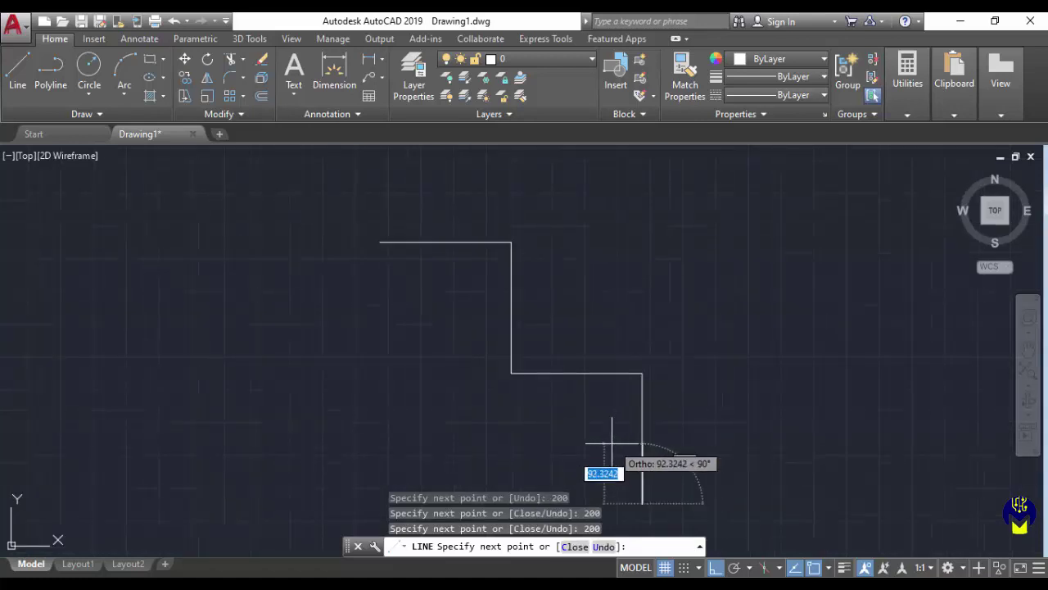
middle_drag(606, 438, 622, 355)
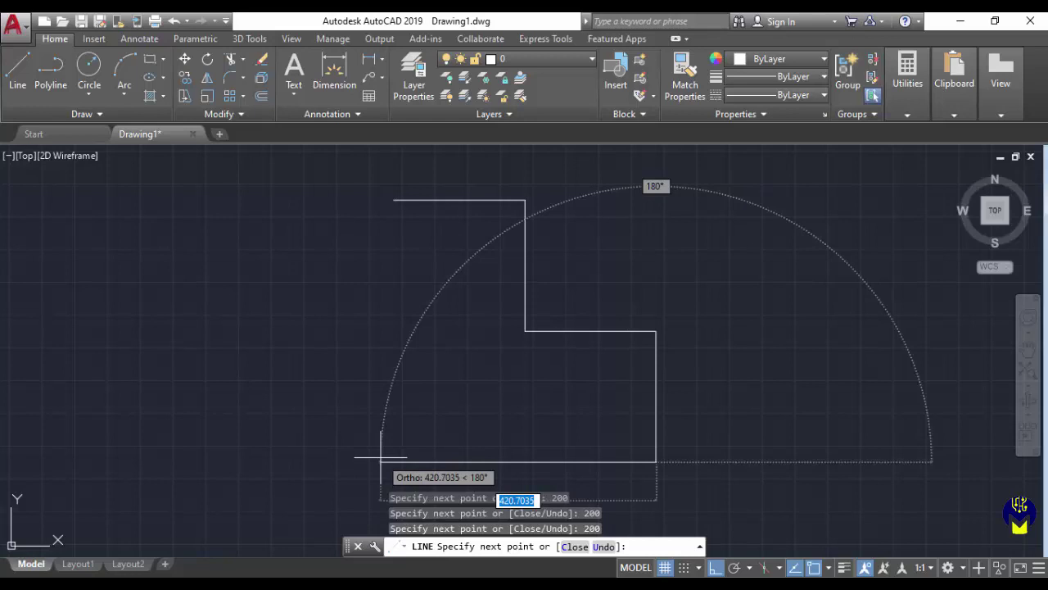
text(400)
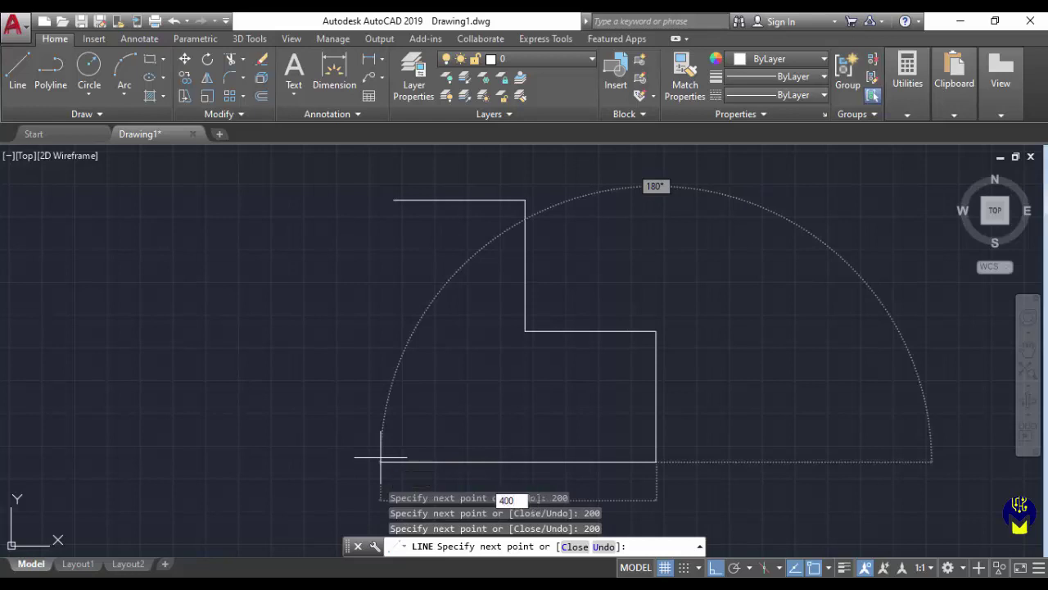
key(Return)
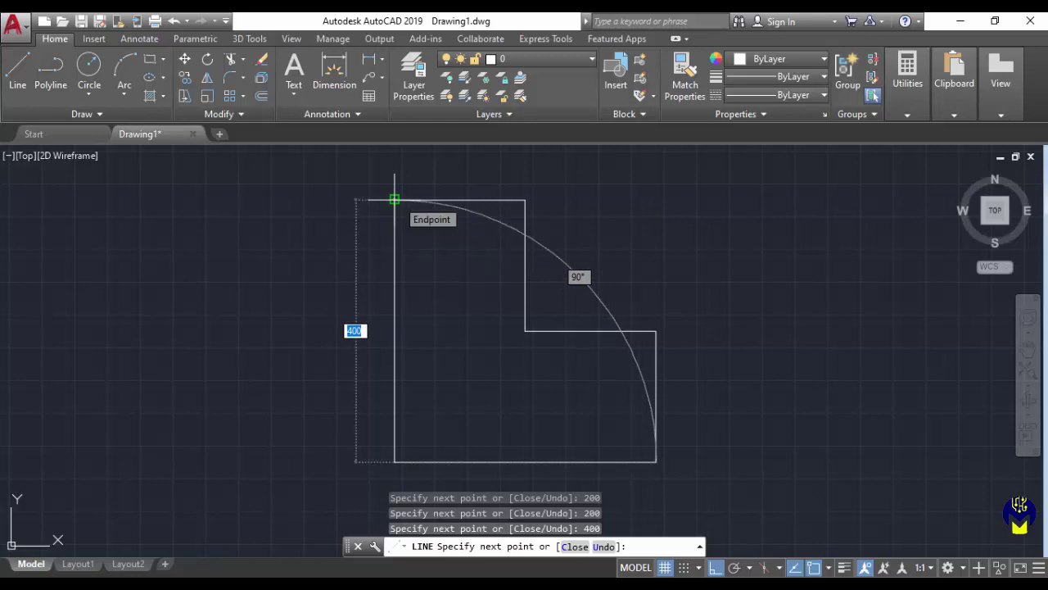
click(394, 199)
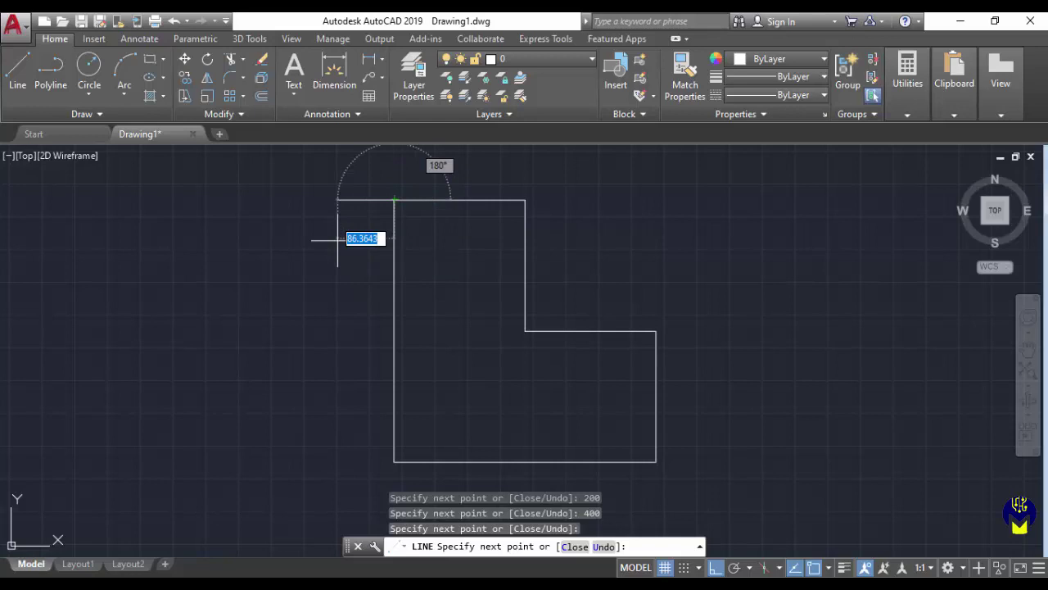
key(Return)
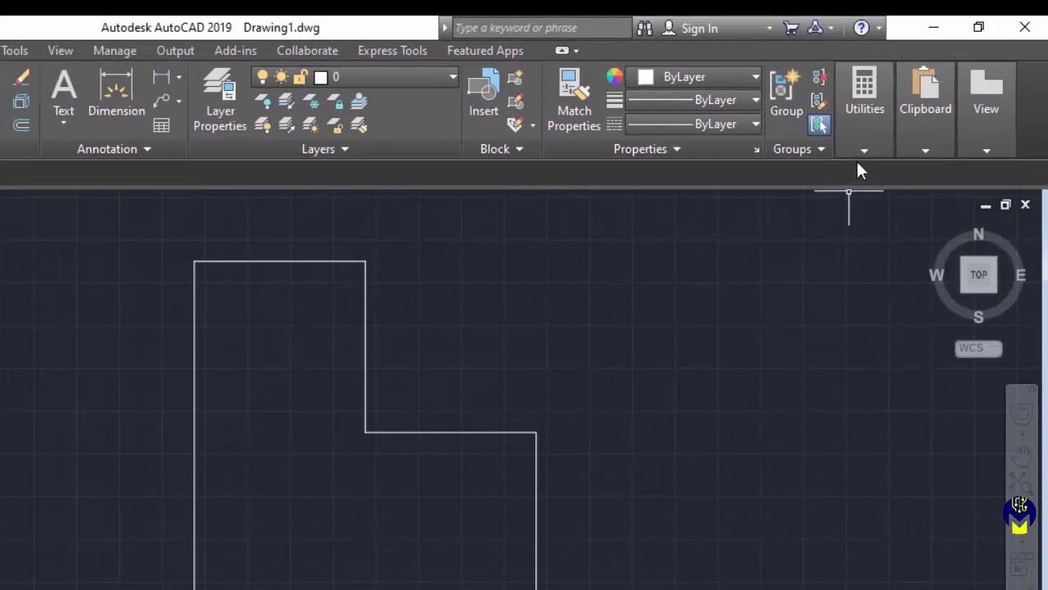
- Measure the L-shape's top edge between its two top corners with Measure > Distance
click(858, 148)
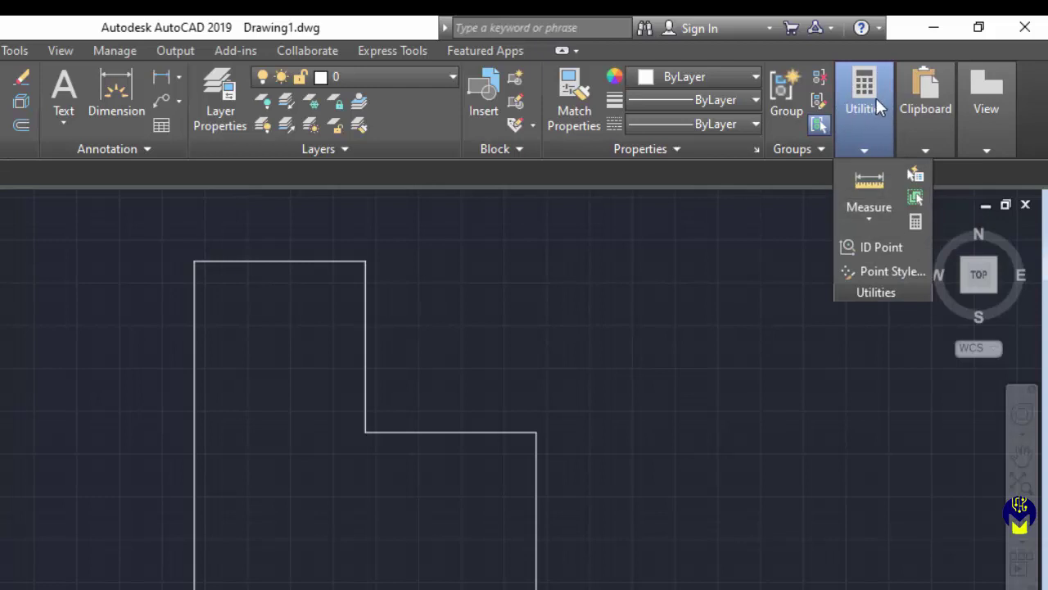
click(871, 223)
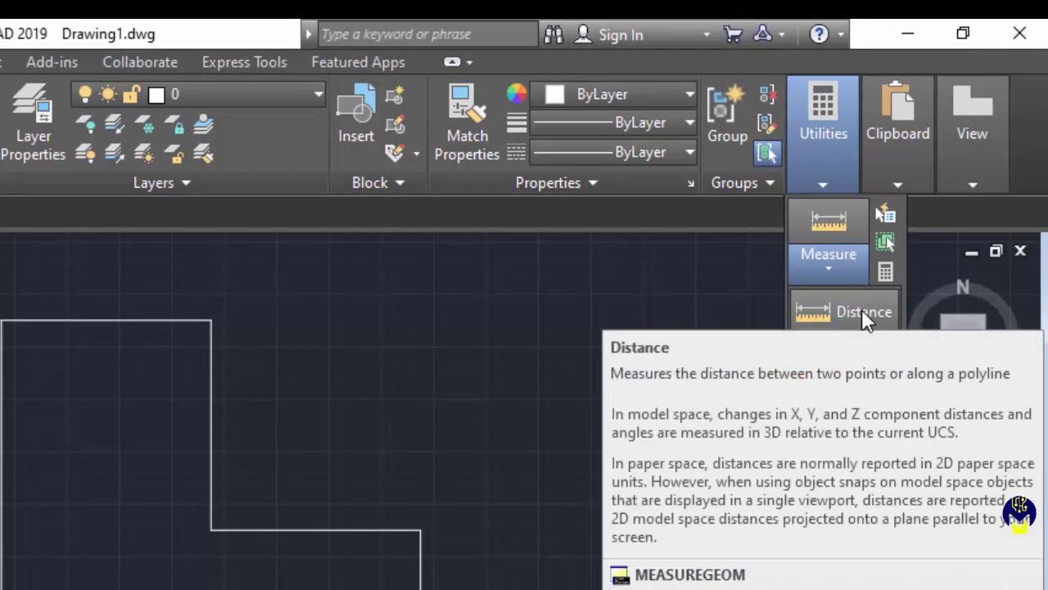
click(863, 312)
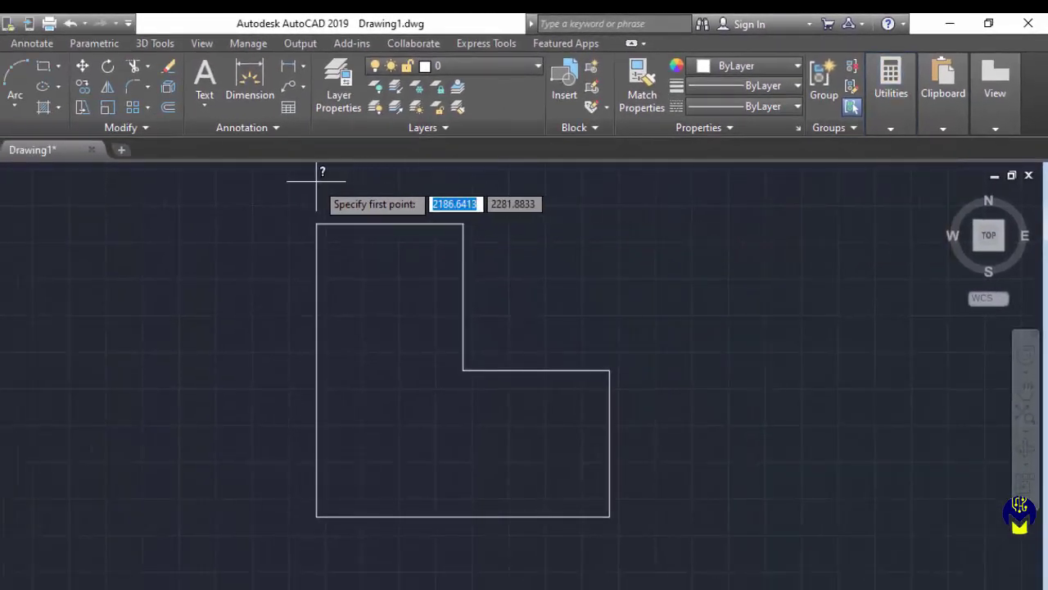
click(317, 223)
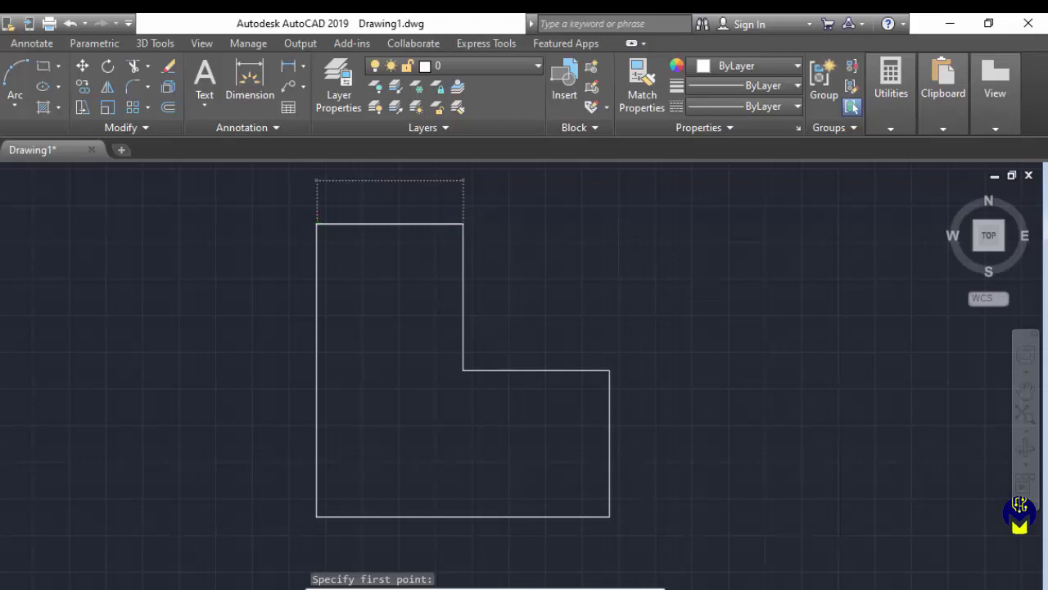
click(460, 221)
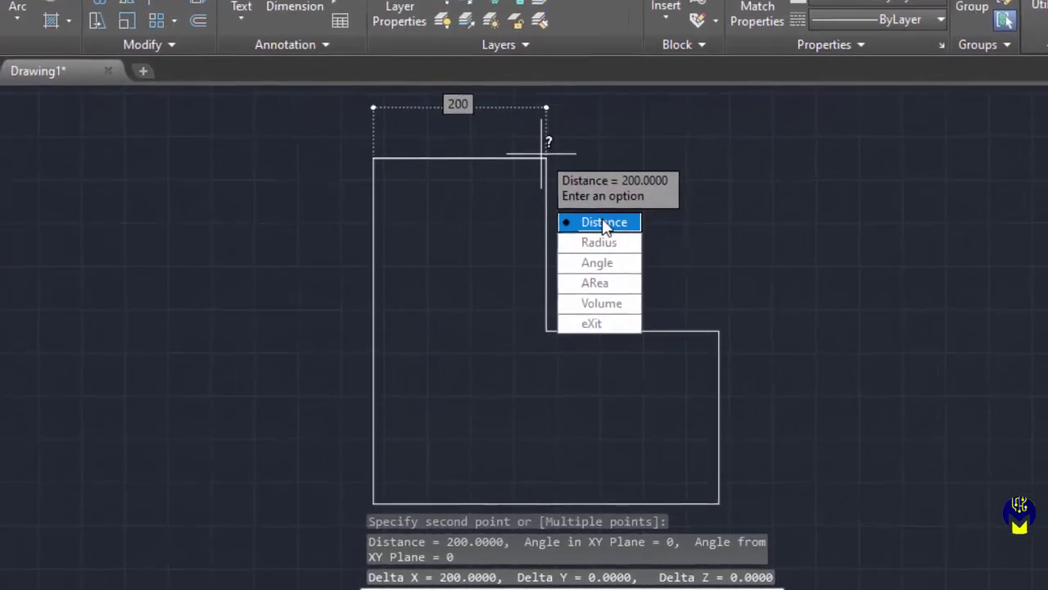
- Measure the inner vertical step at 200 units, then exit the measuring tool and re-centre the view
click(650, 194)
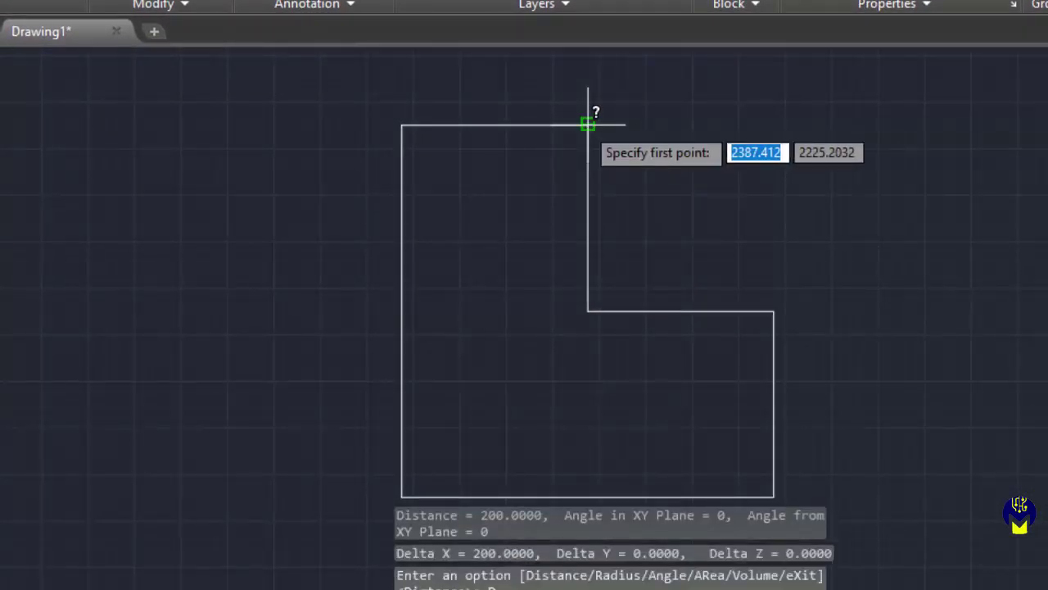
click(588, 124)
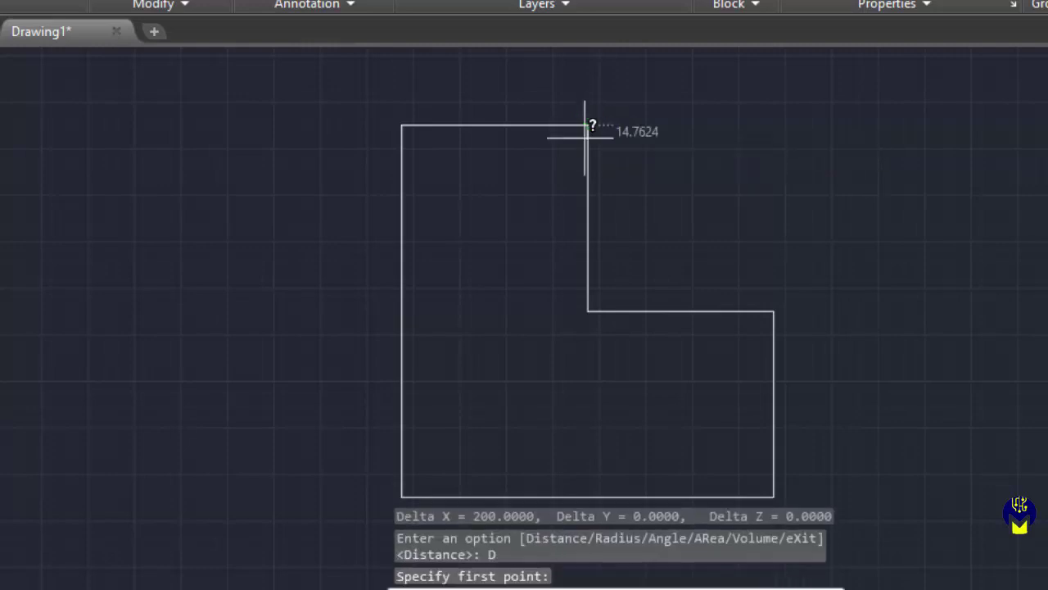
click(588, 310)
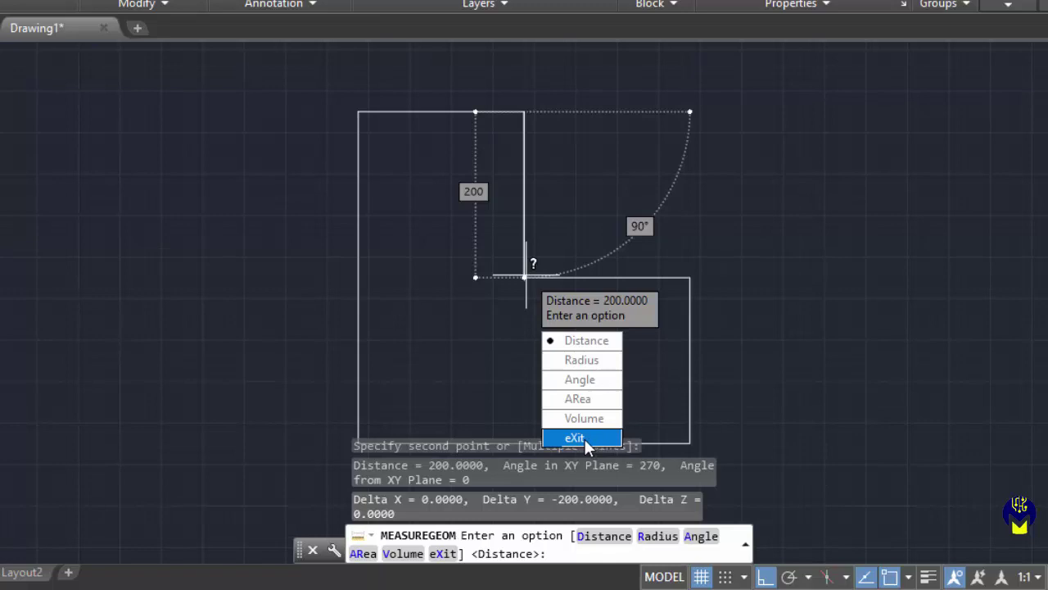
click(584, 436)
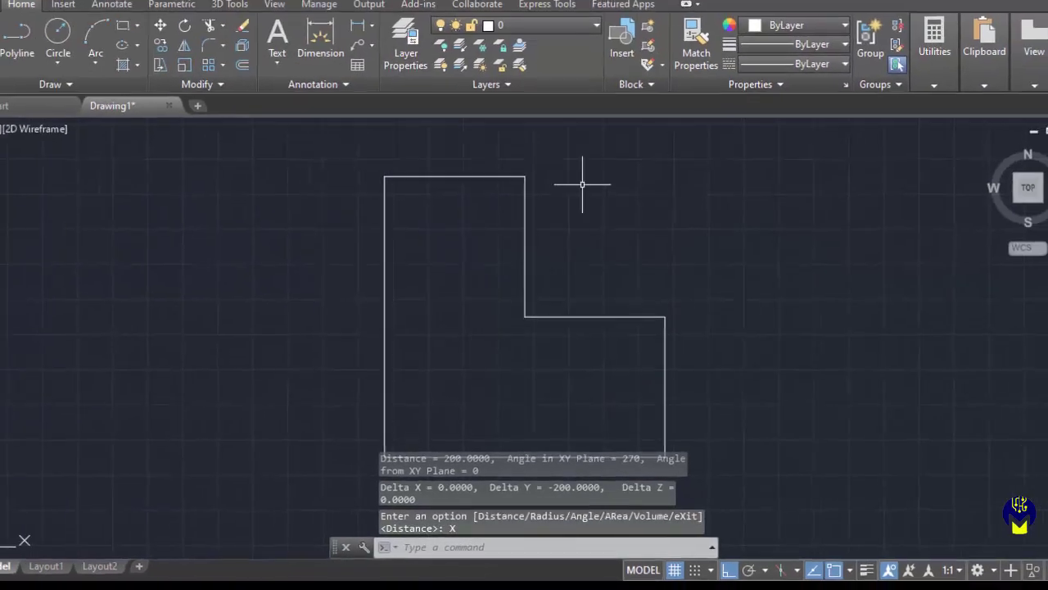
scroll(580, 222, down, 1)
middle_drag(580, 222, 540, 233)
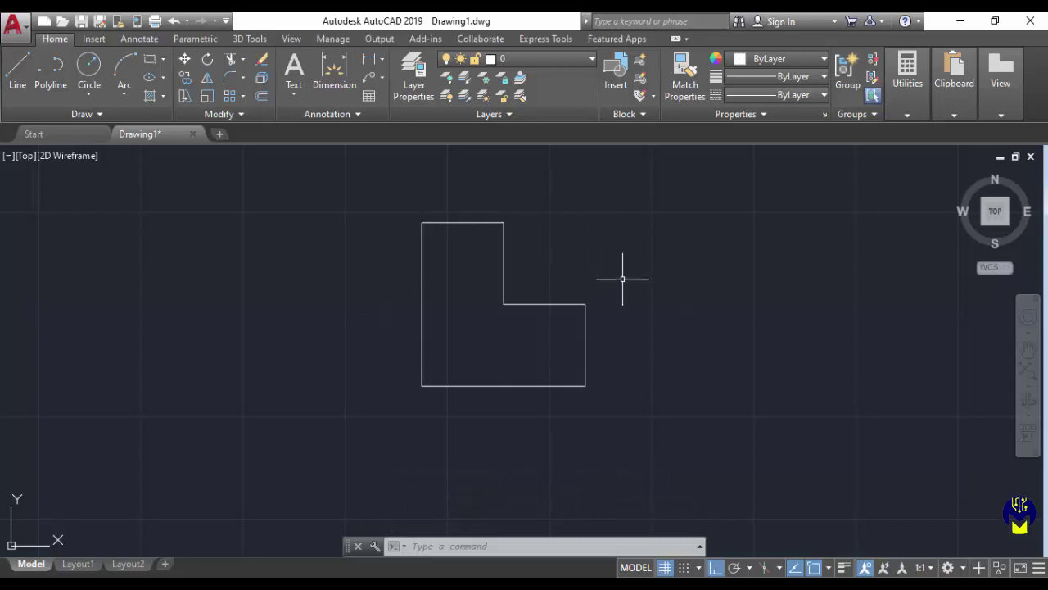
- Pan the drawing left, switch from Ortho to polar tracking, and show its angle increment list
middle_drag(622, 279, 431, 286)
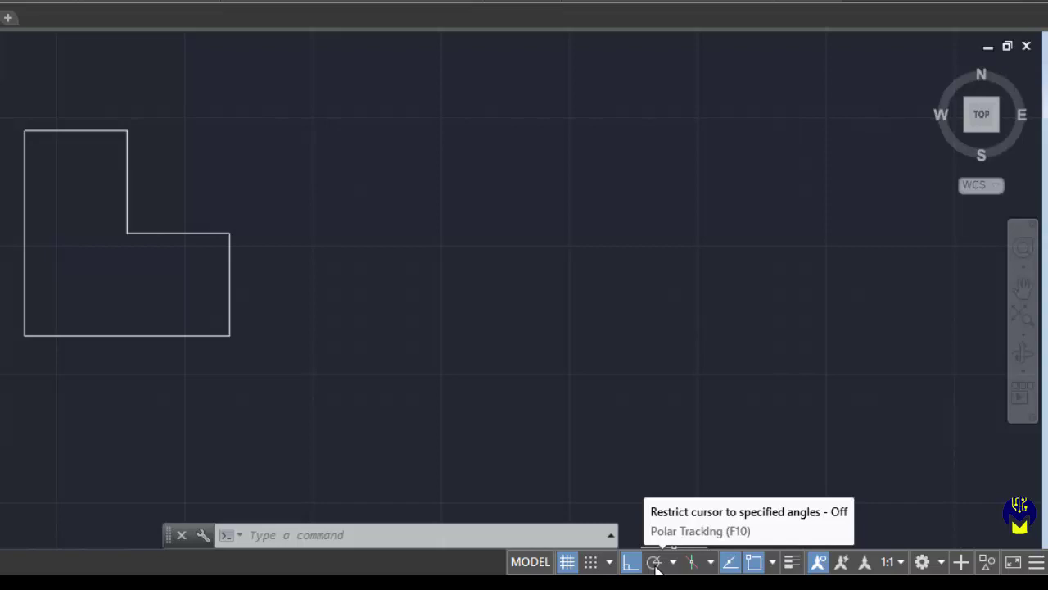
key(F10)
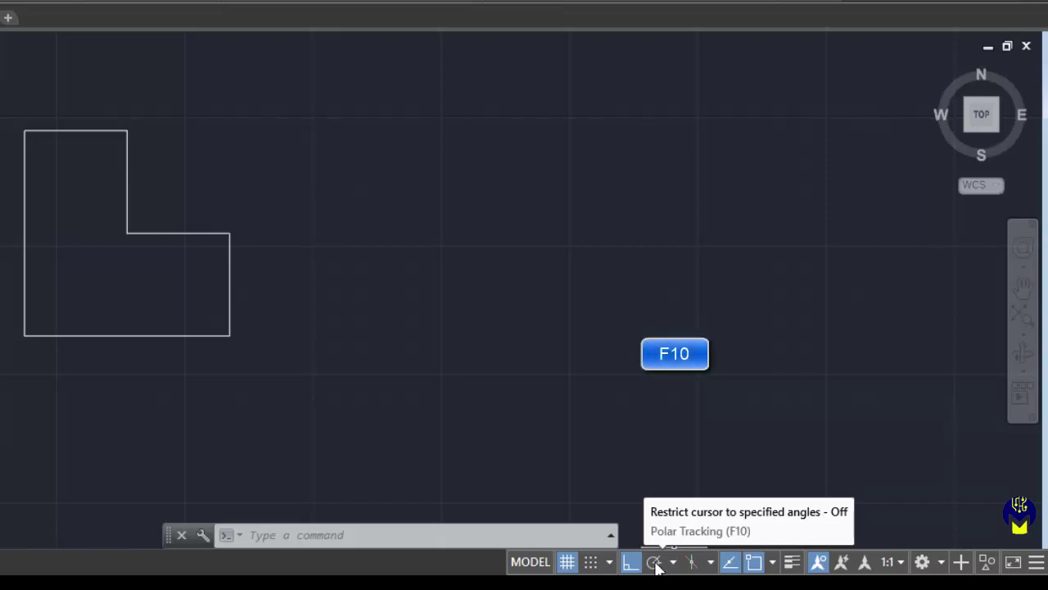
click(655, 562)
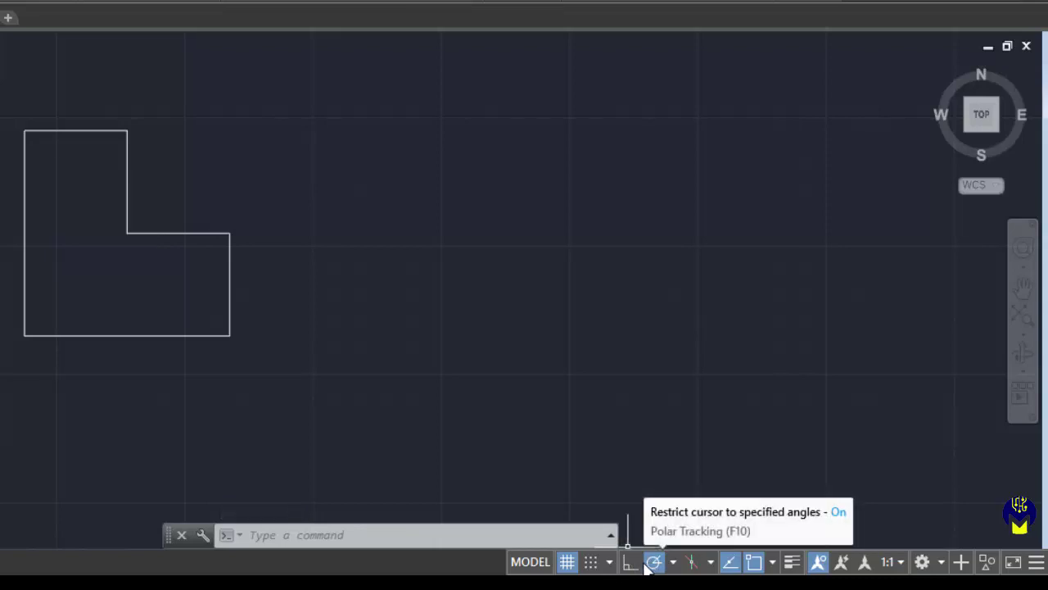
click(630, 562)
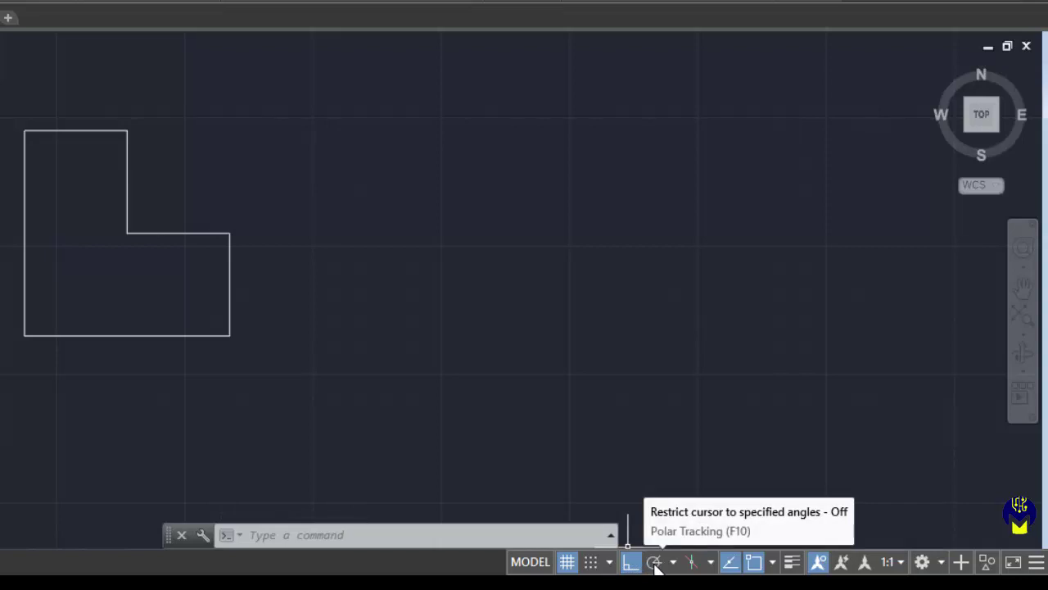
click(655, 561)
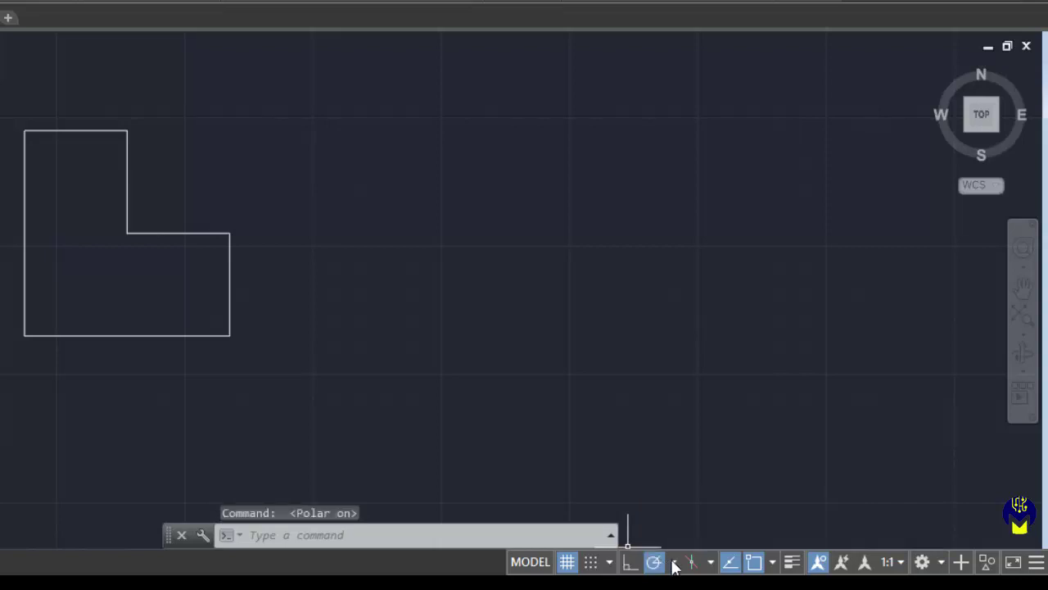
click(674, 562)
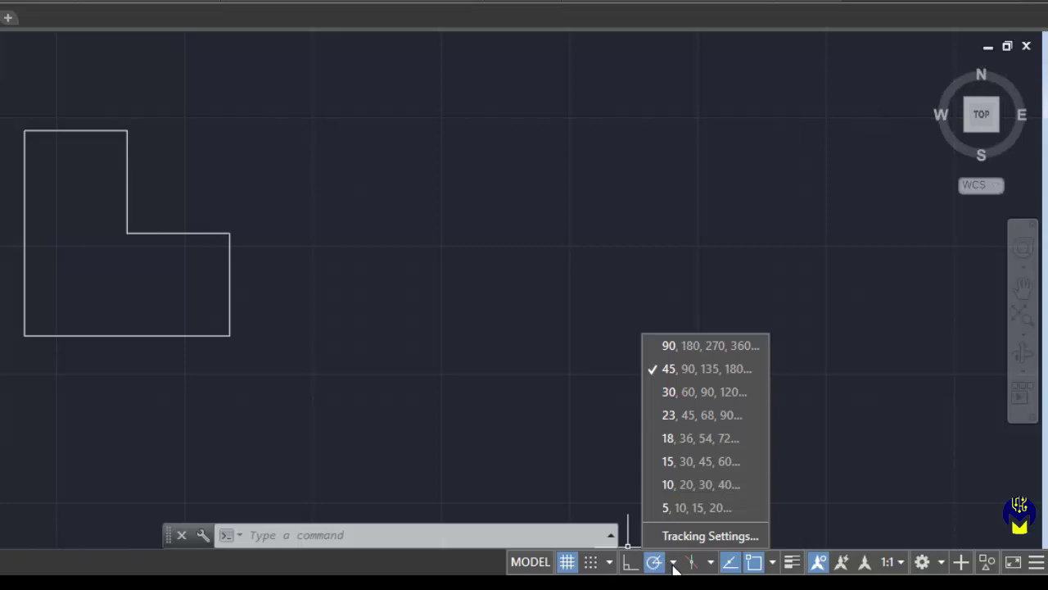
- Set the polar tracking increment angle to 30° in Drafting Settings and verify it in the list
click(672, 565)
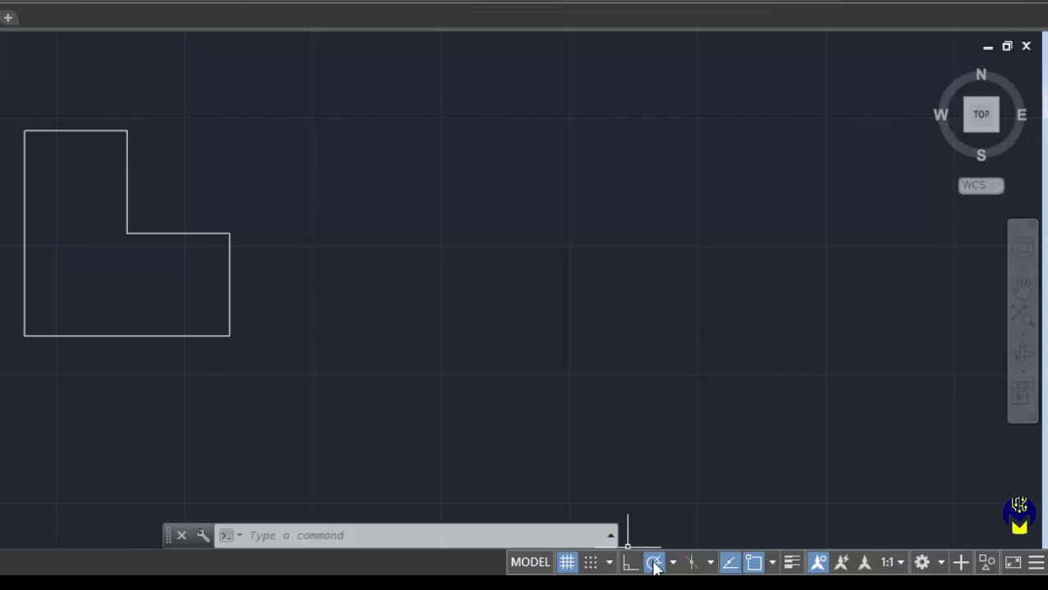
right_click(655, 565)
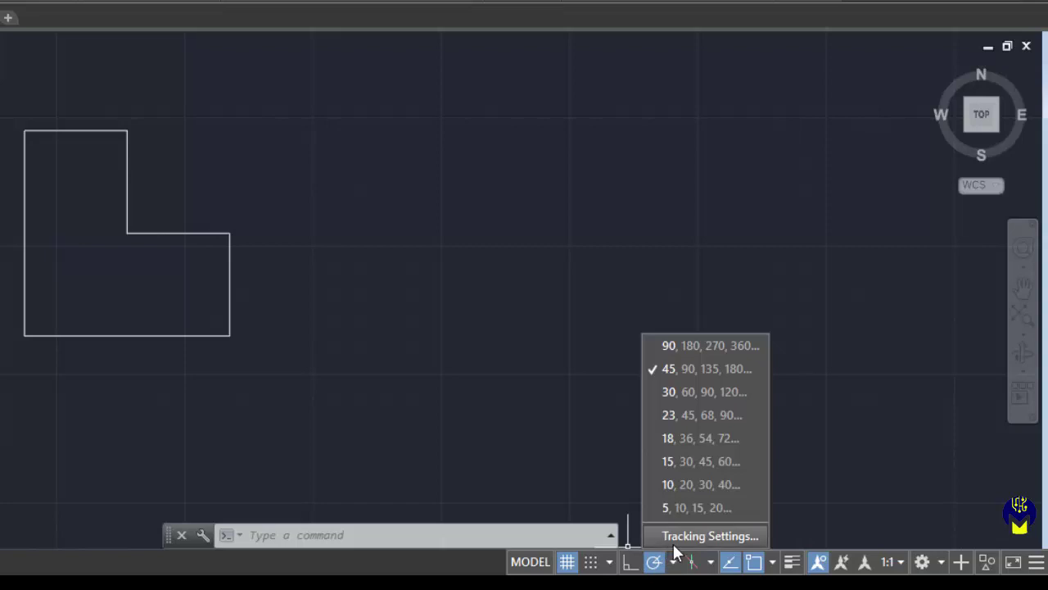
click(721, 537)
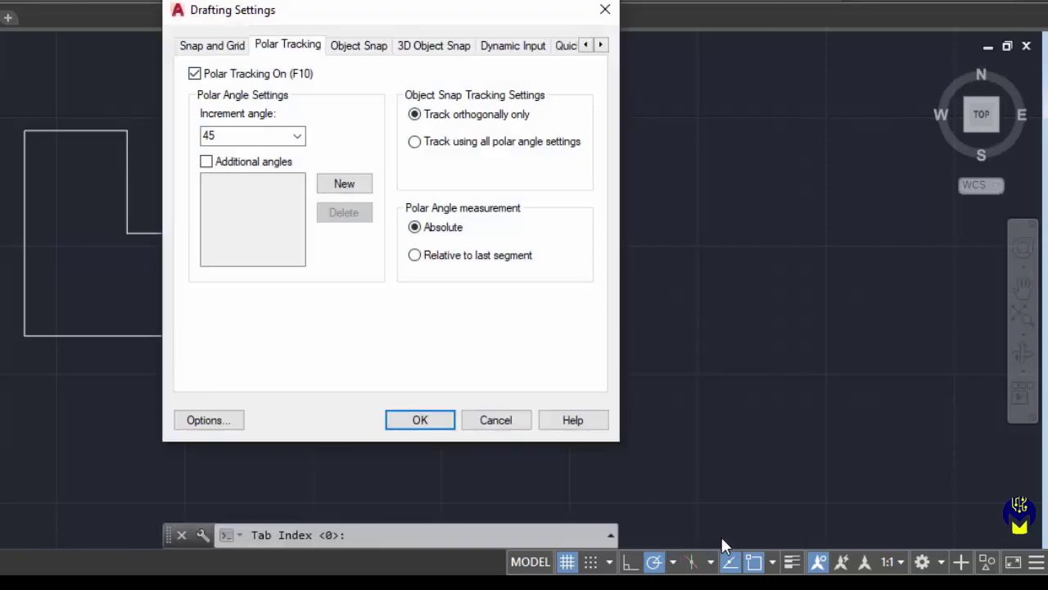
click(299, 138)
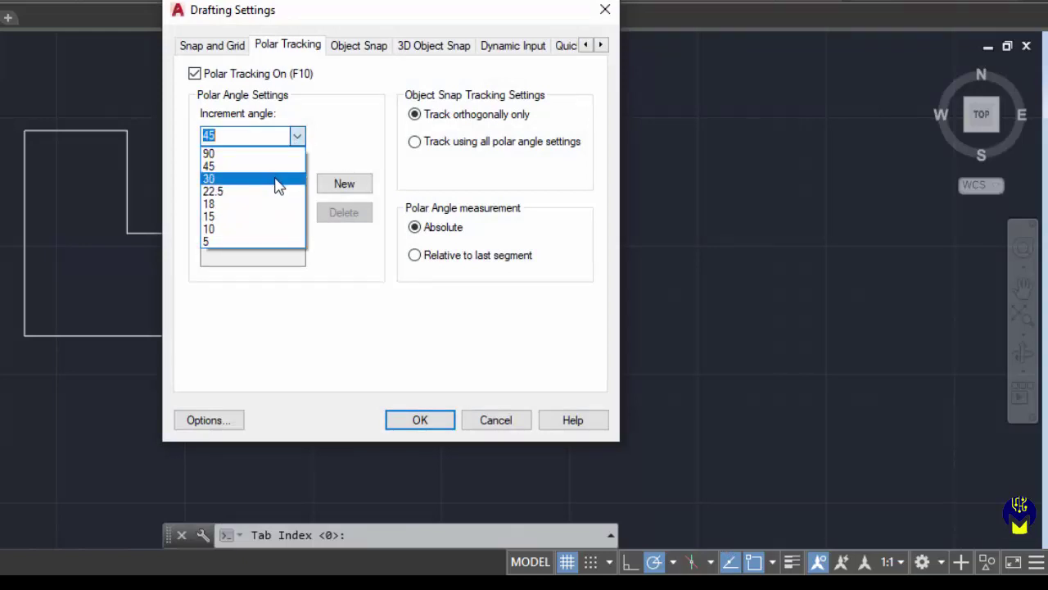
click(279, 178)
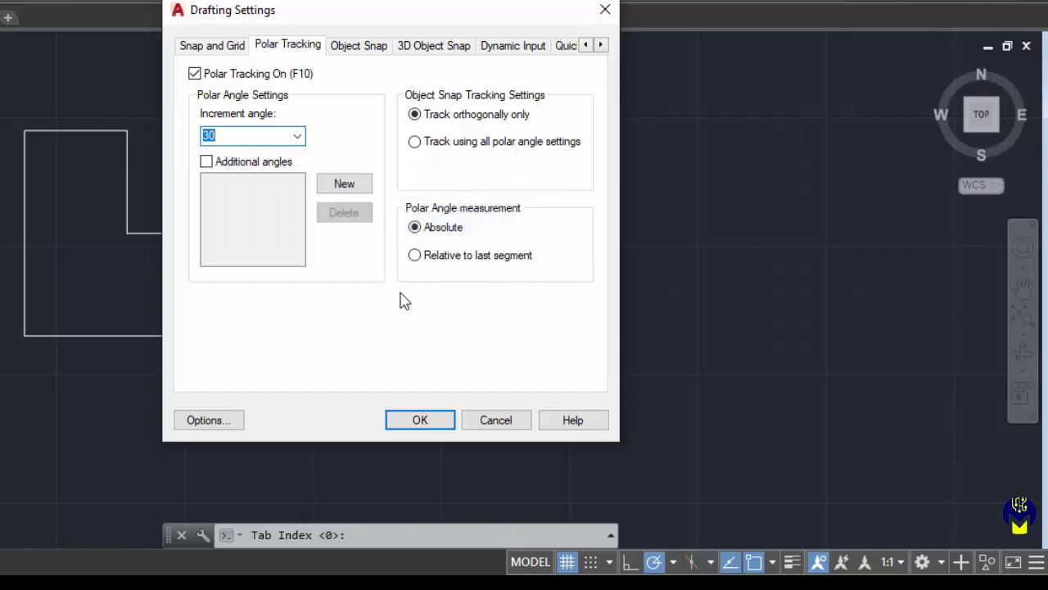
click(435, 423)
click(435, 424)
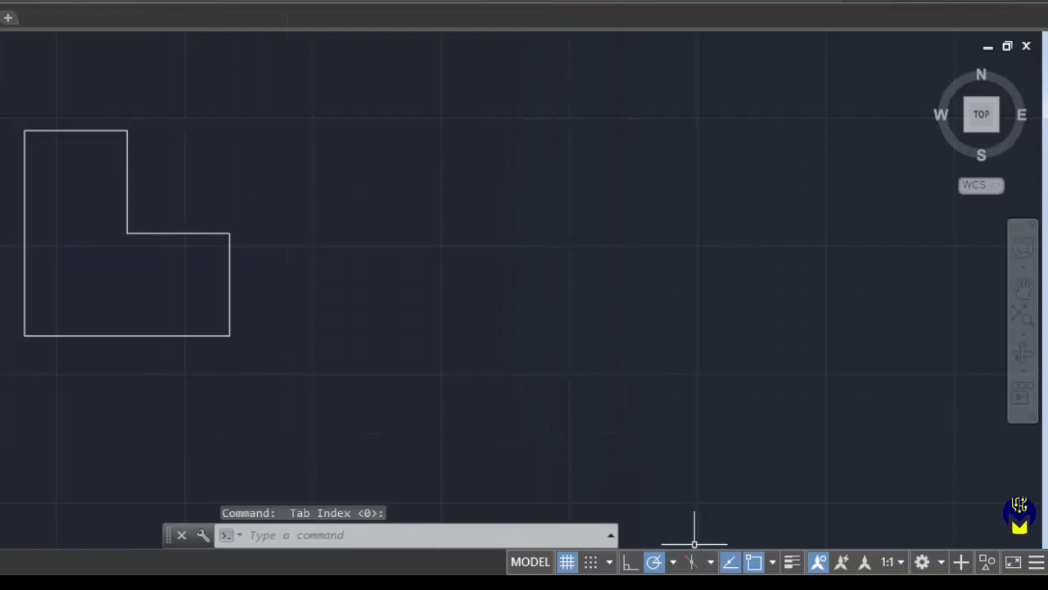
click(673, 562)
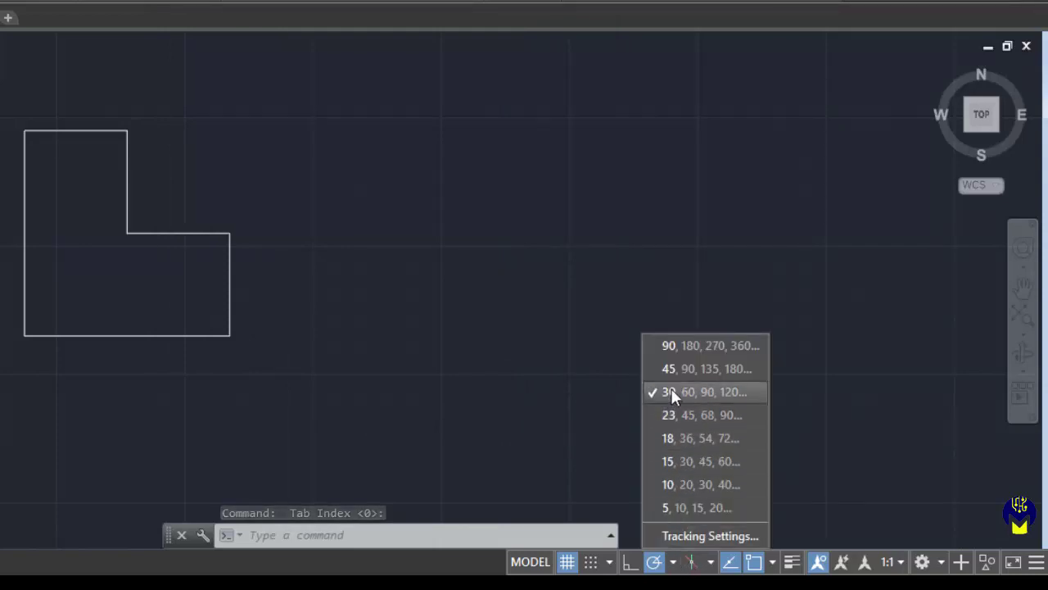
click(672, 564)
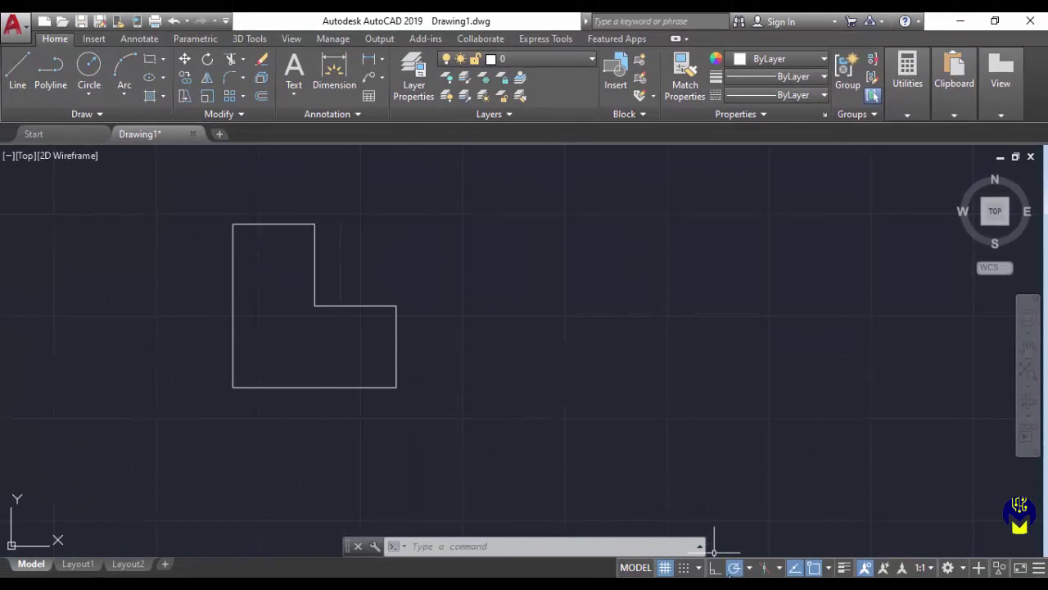
- Draw four 150-unit lines right of the L-shape at 30°, 0°, 60° and 0°
click(20, 72)
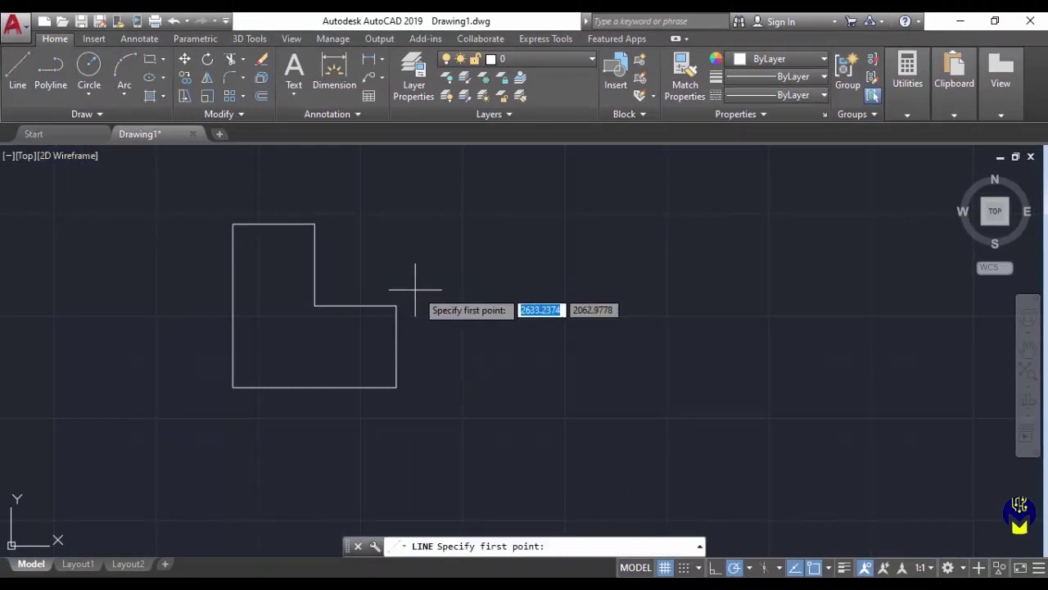
click(551, 352)
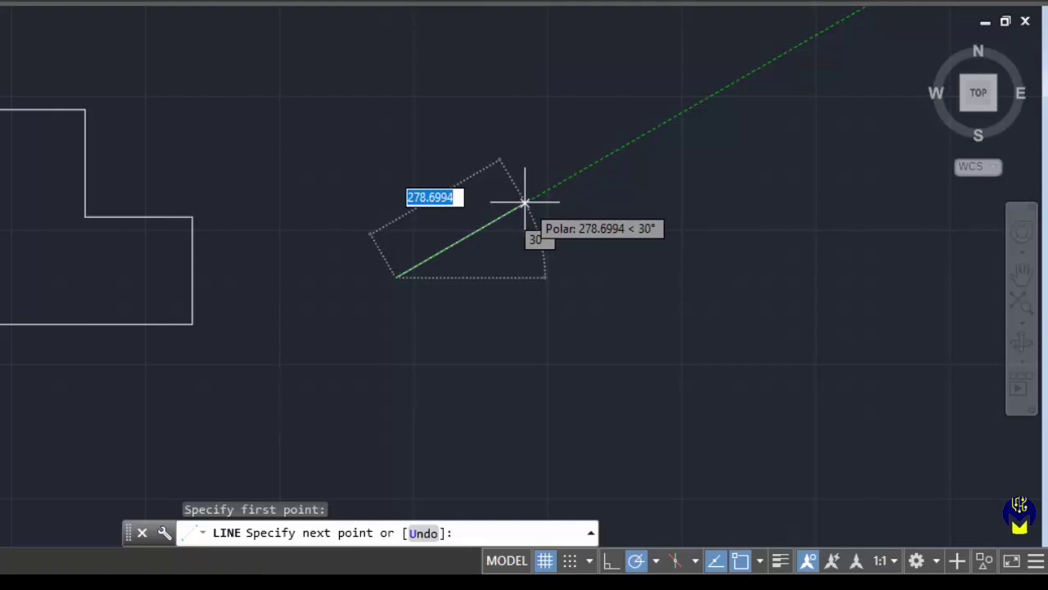
text(150)
key(Return)
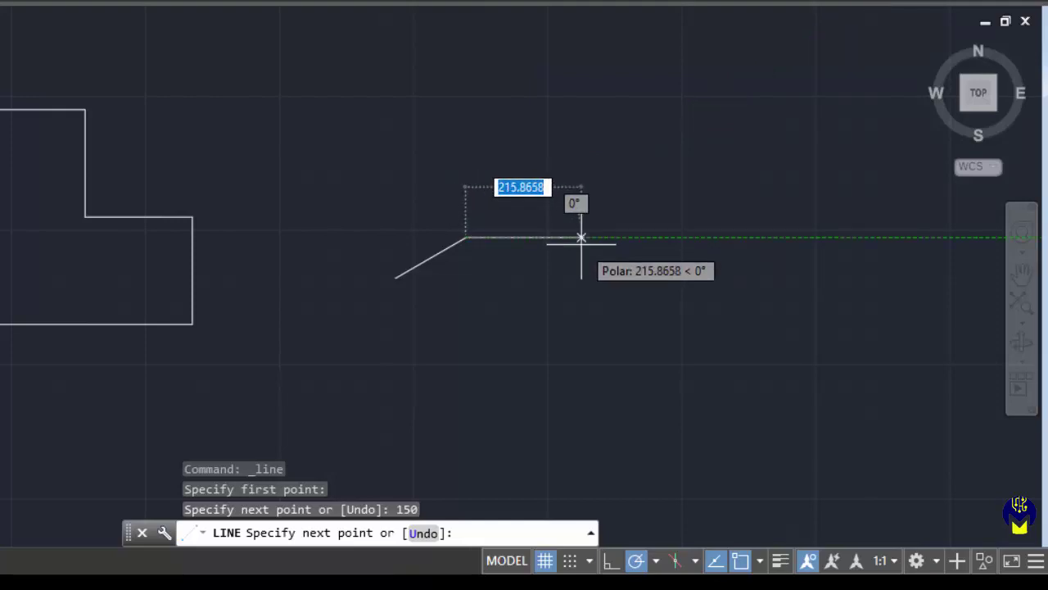
text(150)
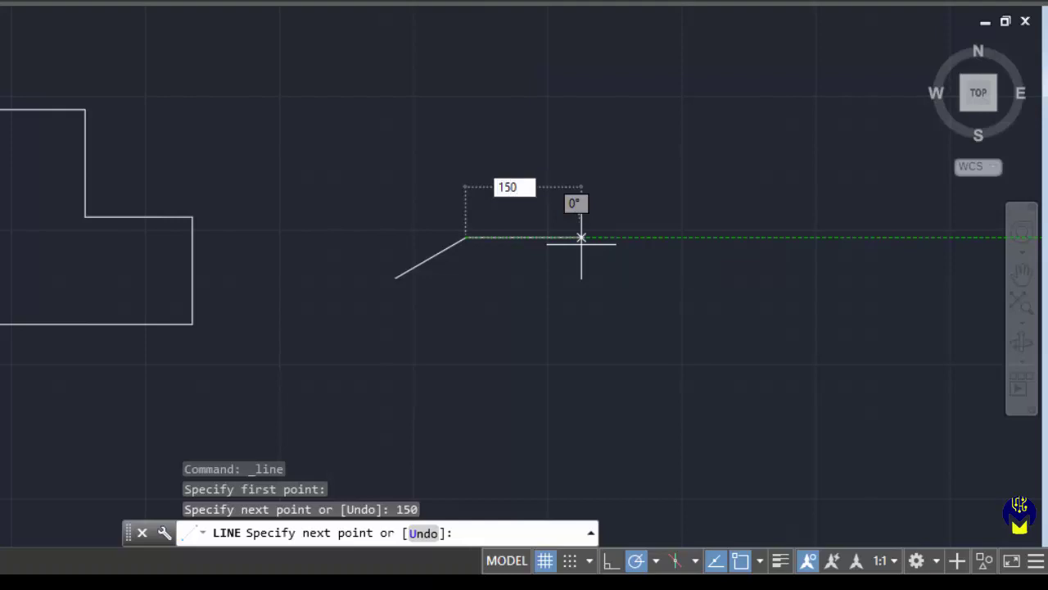
key(Return)
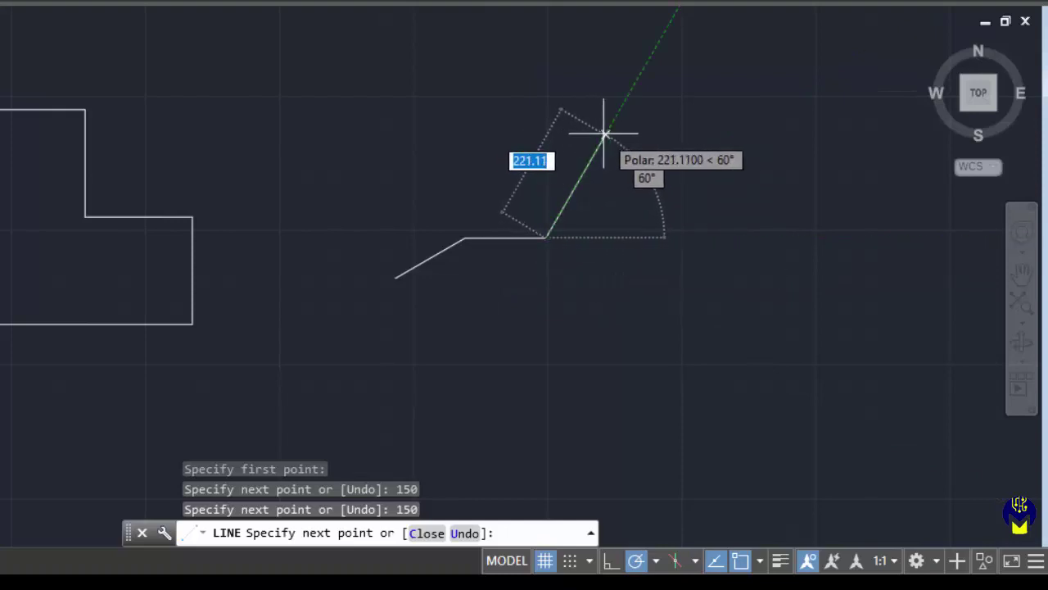
text(1)
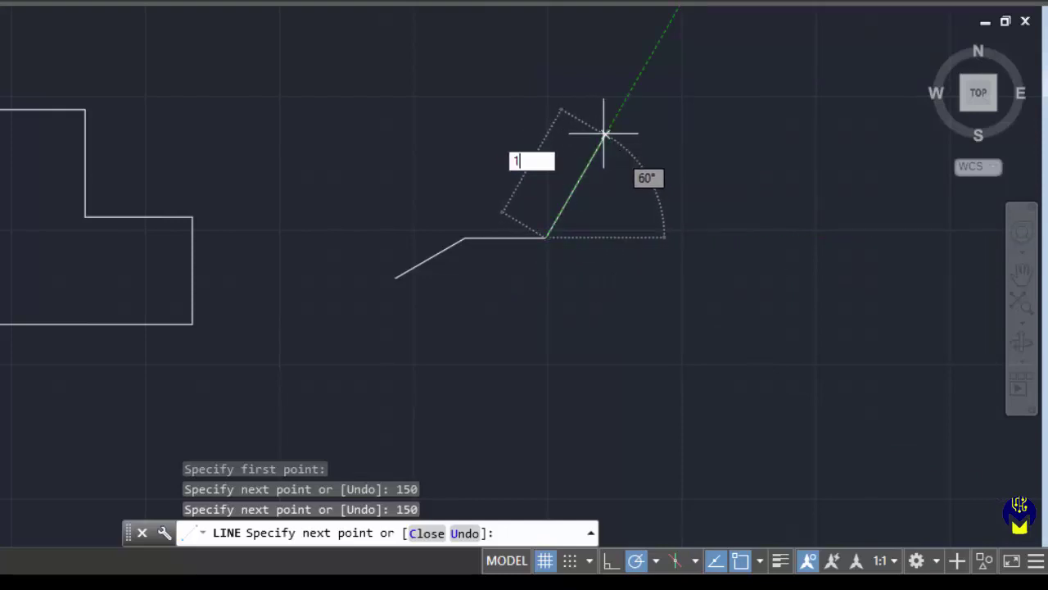
text(50)
key(Return)
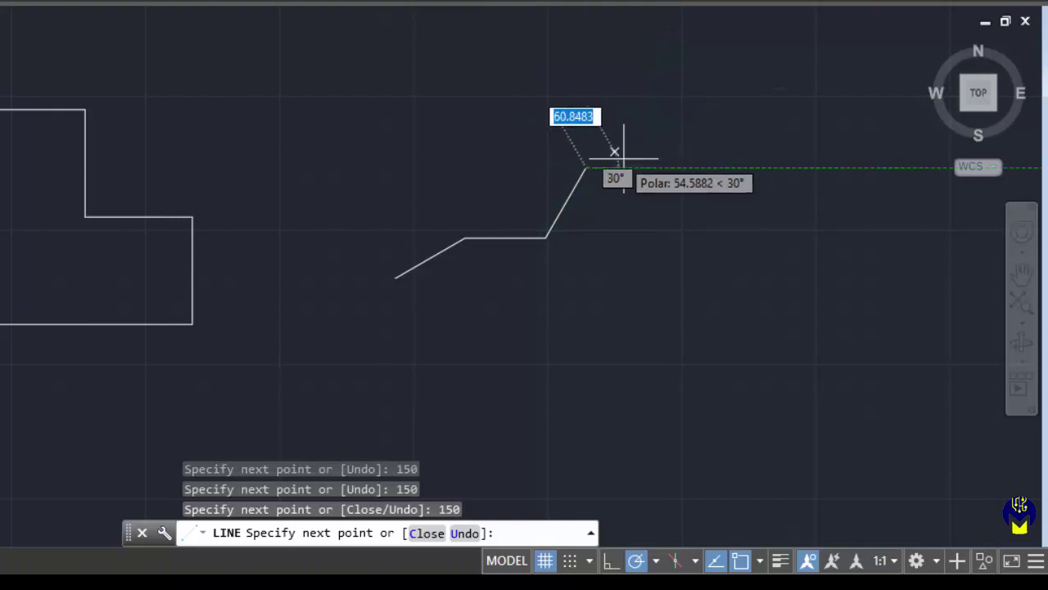
text(150)
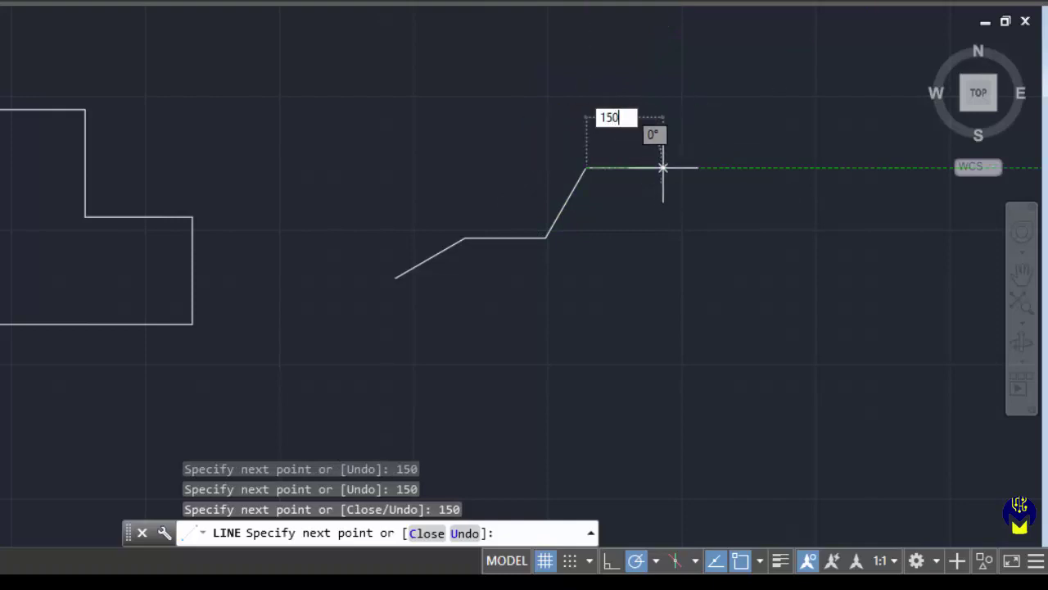
key(Return)
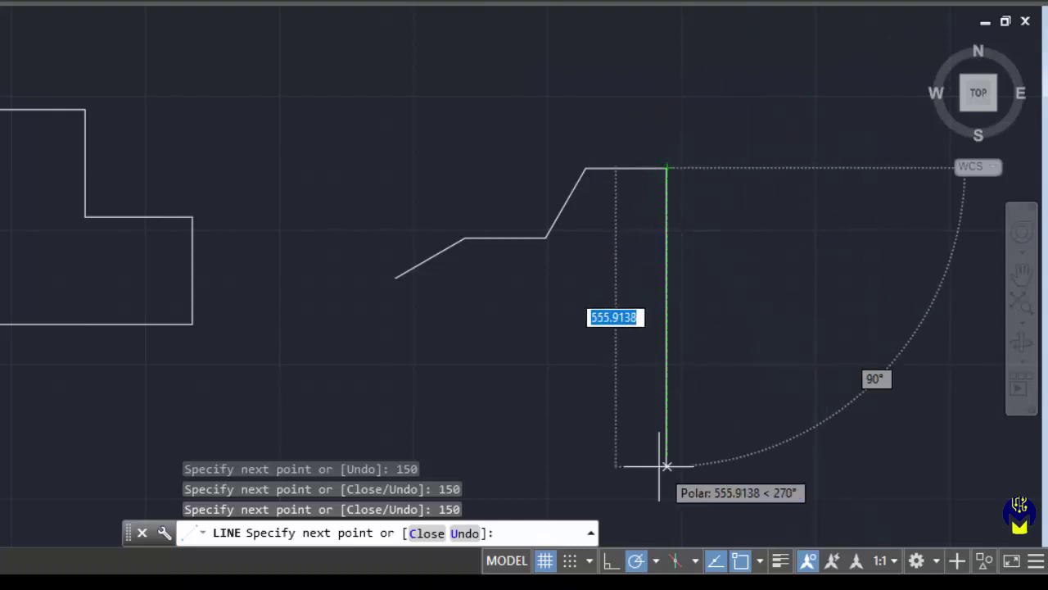
- Switch polar tracking to 45° and add 150-unit lines at 45°, 0° and 315°
click(657, 561)
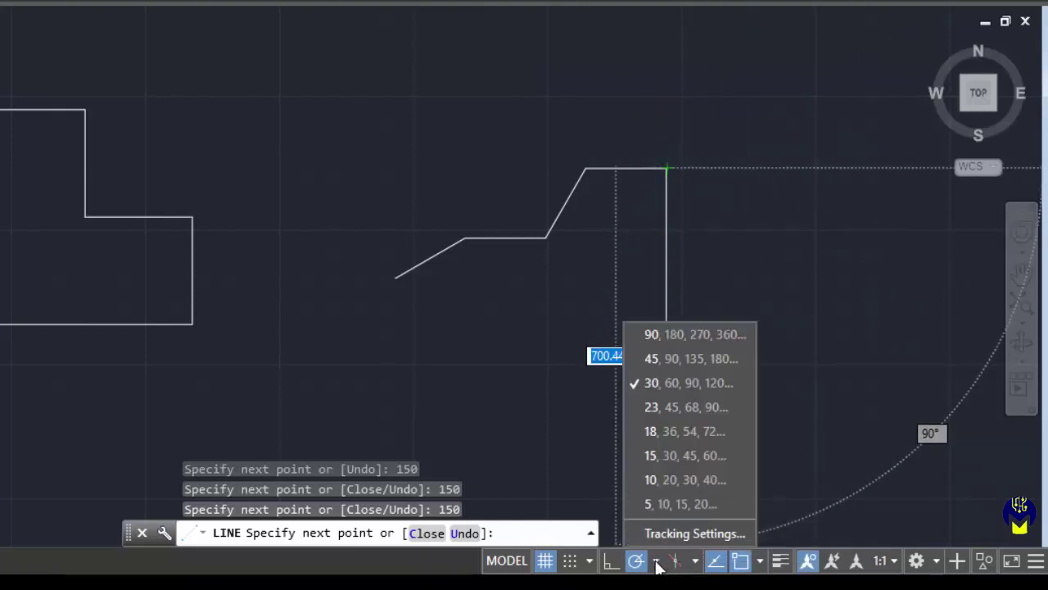
click(674, 359)
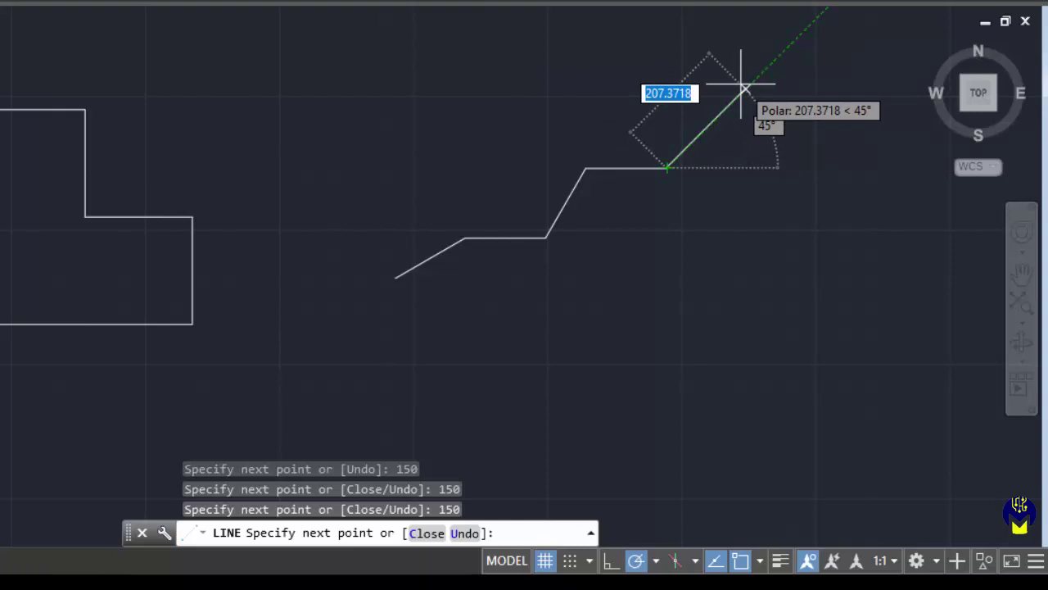
text(150)
key(Return)
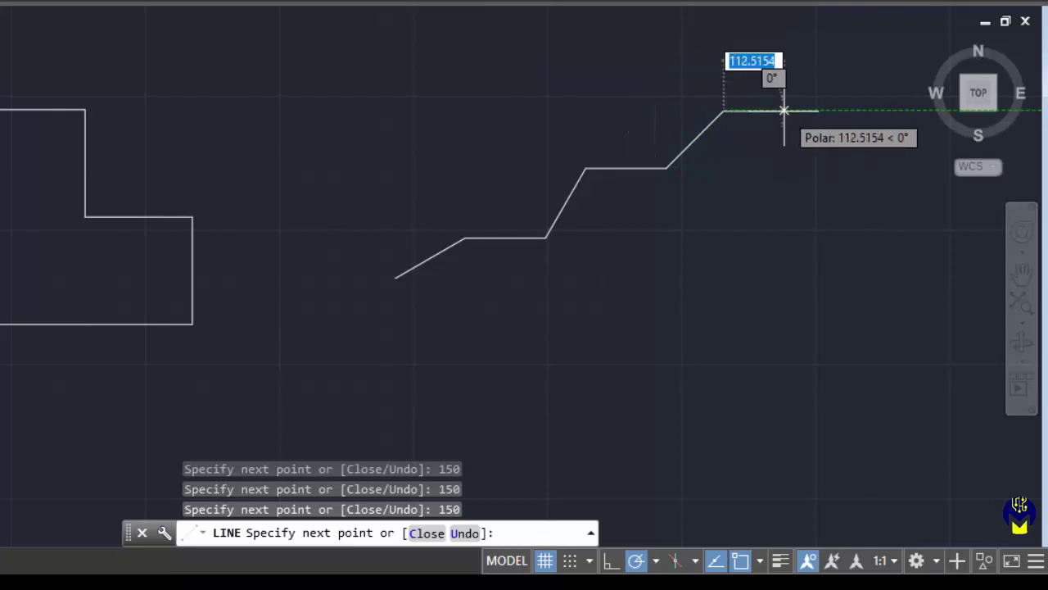
text(150)
key(Return)
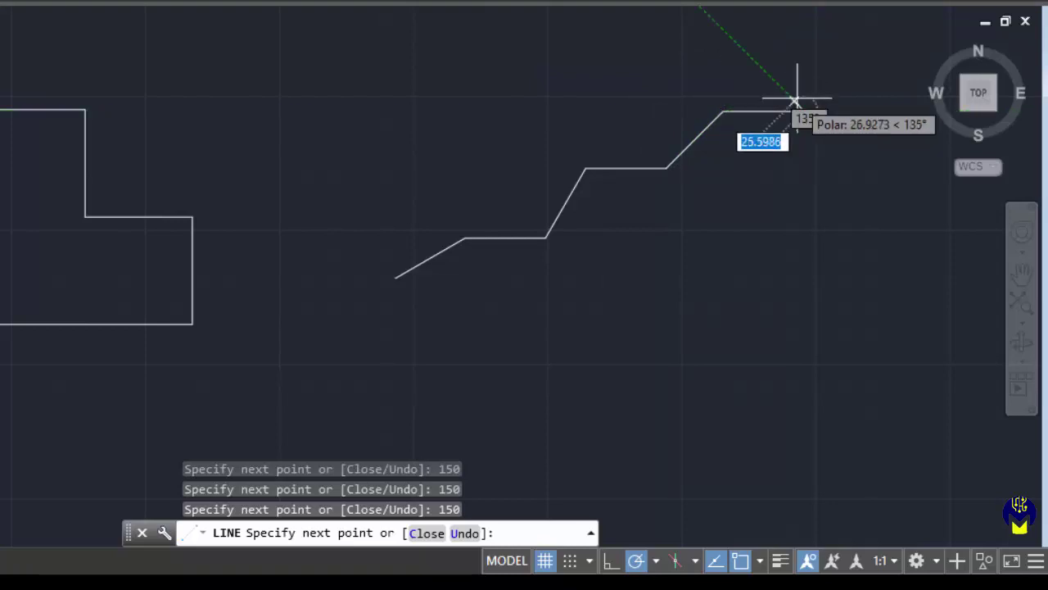
text(15)
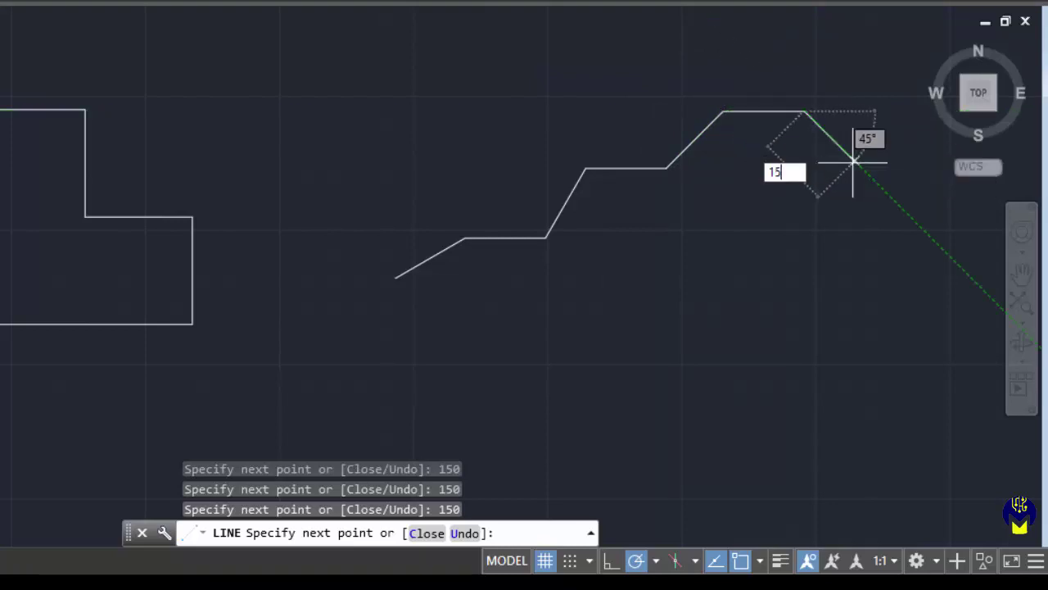
text(0)
key(Return)
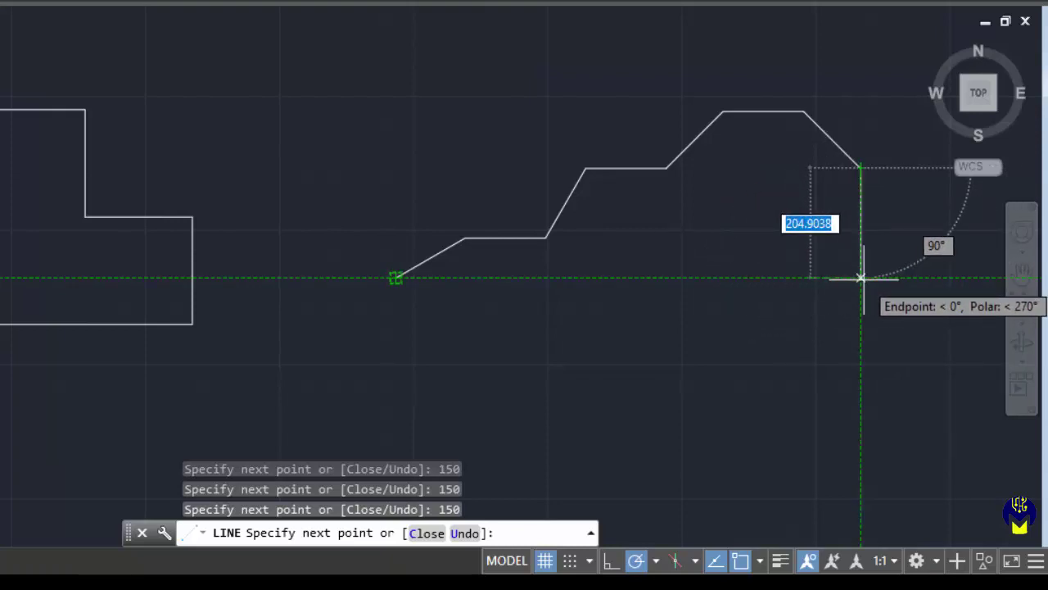
- Drop a vertical line level with the start point and close the profile back to it
click(860, 277)
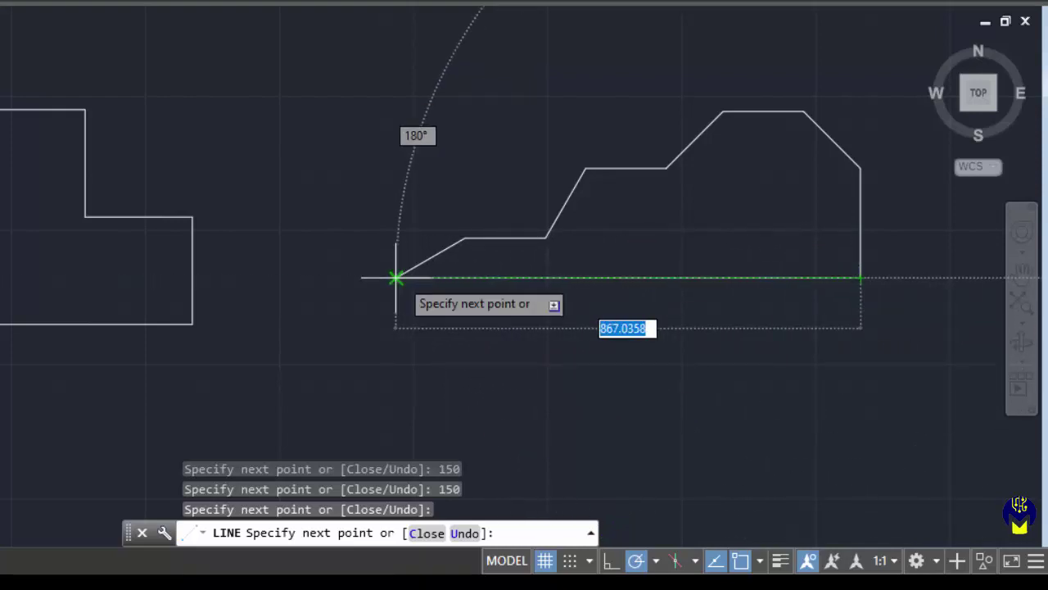
click(396, 278)
key(Escape)
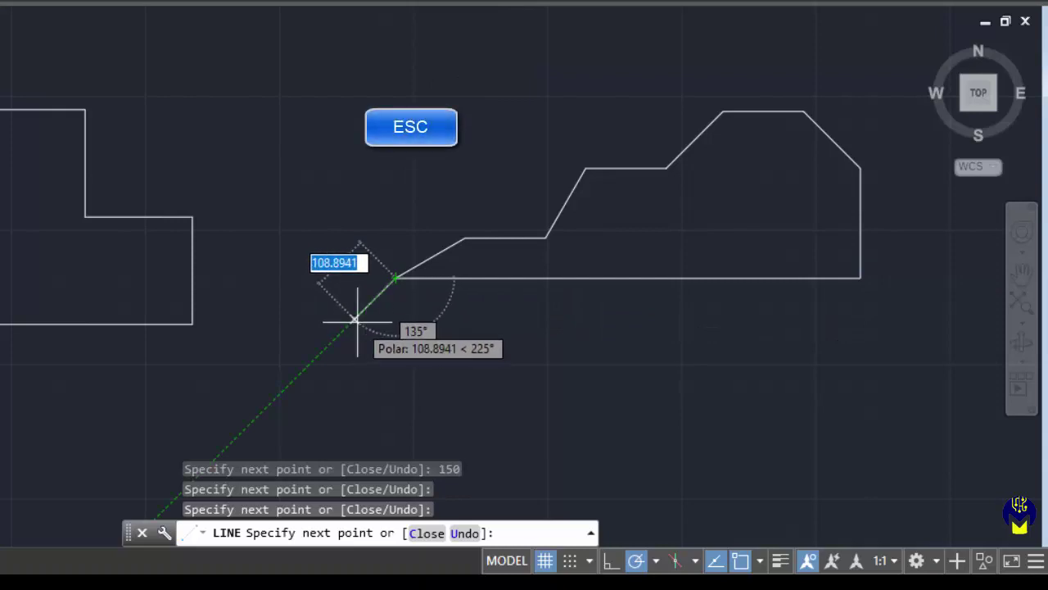
key(Escape)
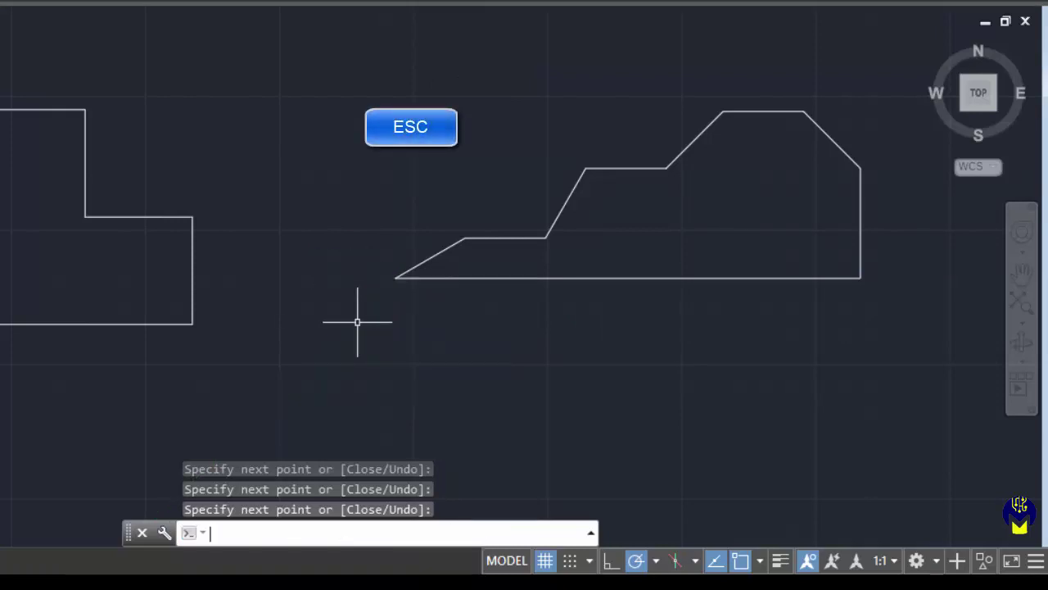